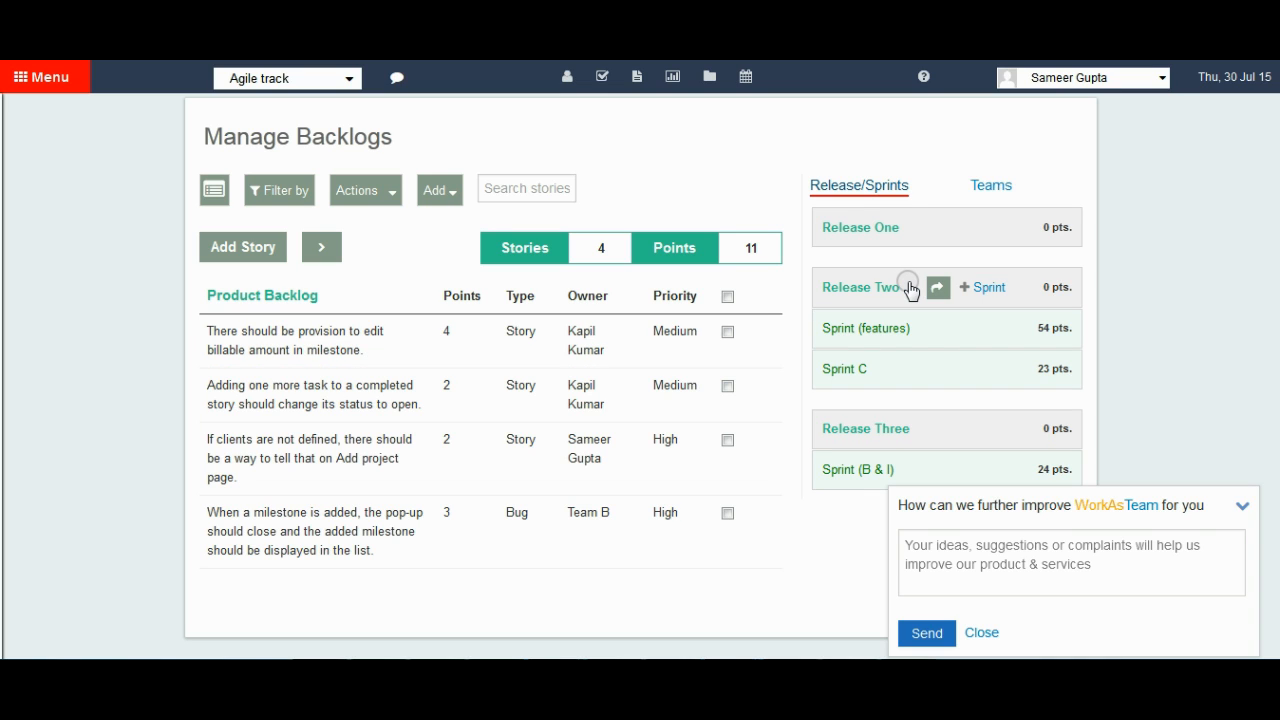
Start a new backlog story titled "Story A" with the description "Description of the story".
click(238, 252)
click(482, 297)
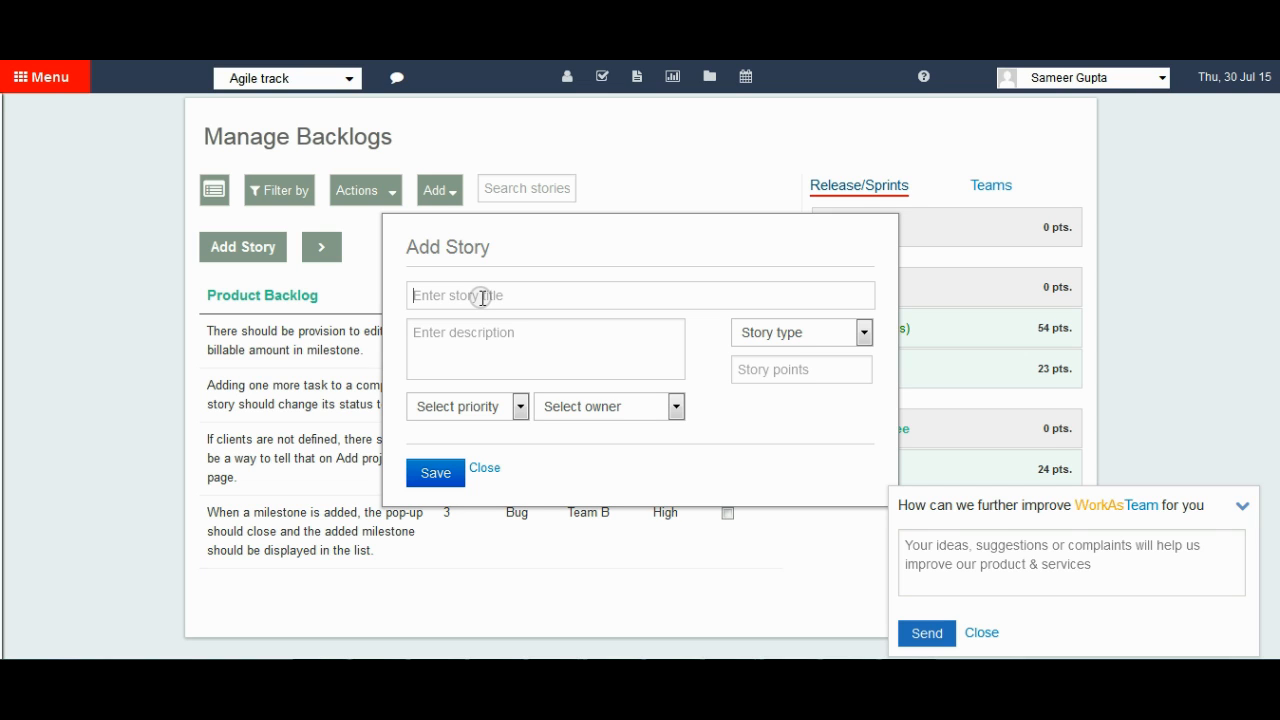
text(Story A)
key(Tab)
text(Descc)
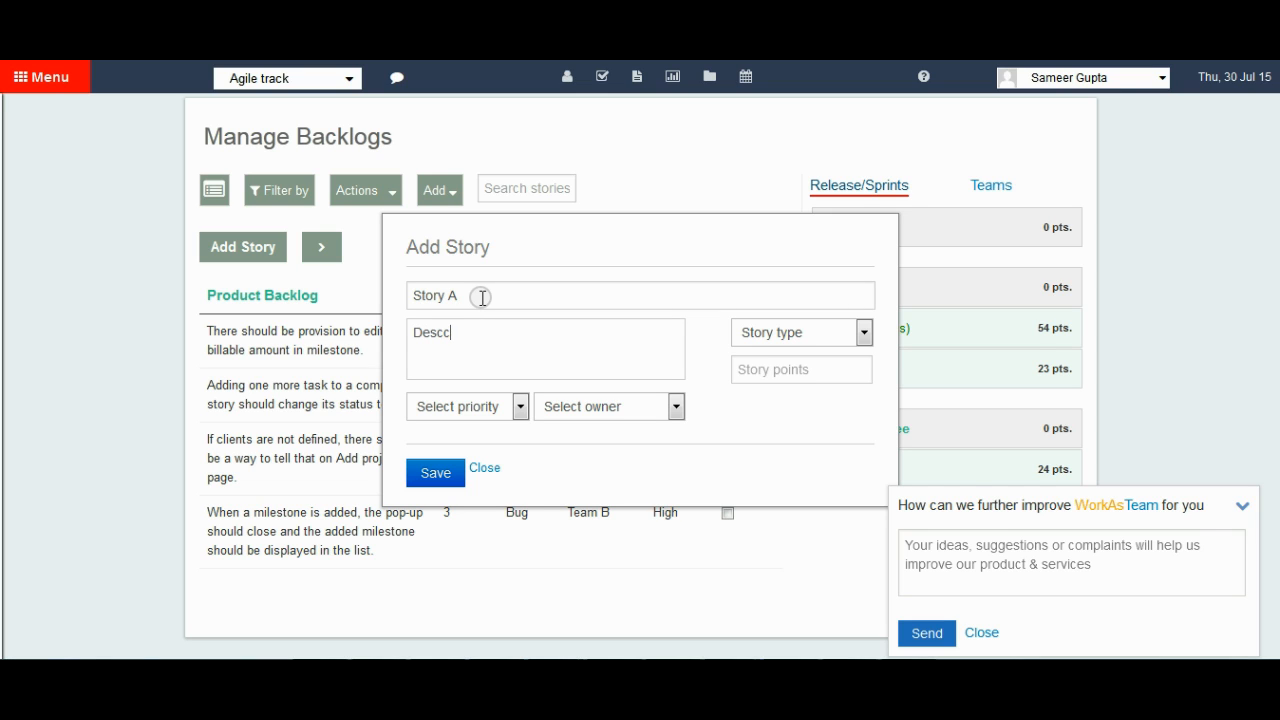
key(BackSpace)
text(ription of the story)
key(Tab)
Set the new story's type to User Story and its story points to 5.
click(791, 334)
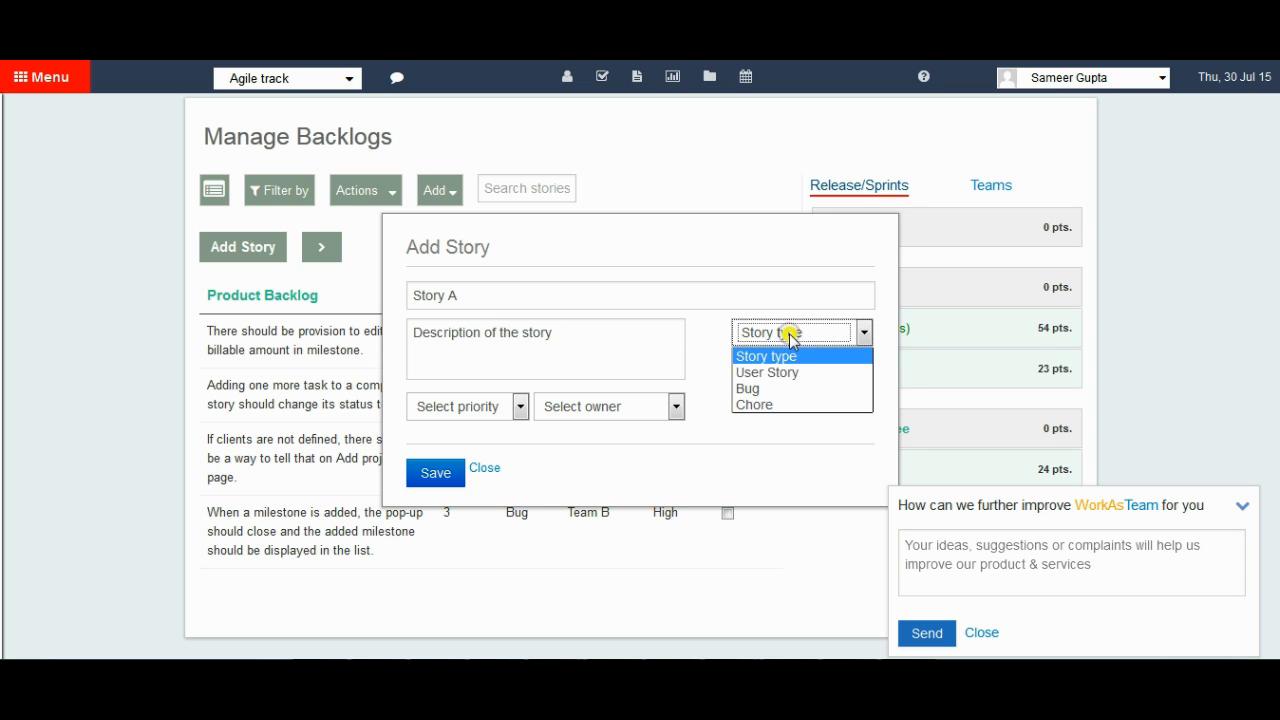
click(775, 376)
click(772, 370)
text(5)
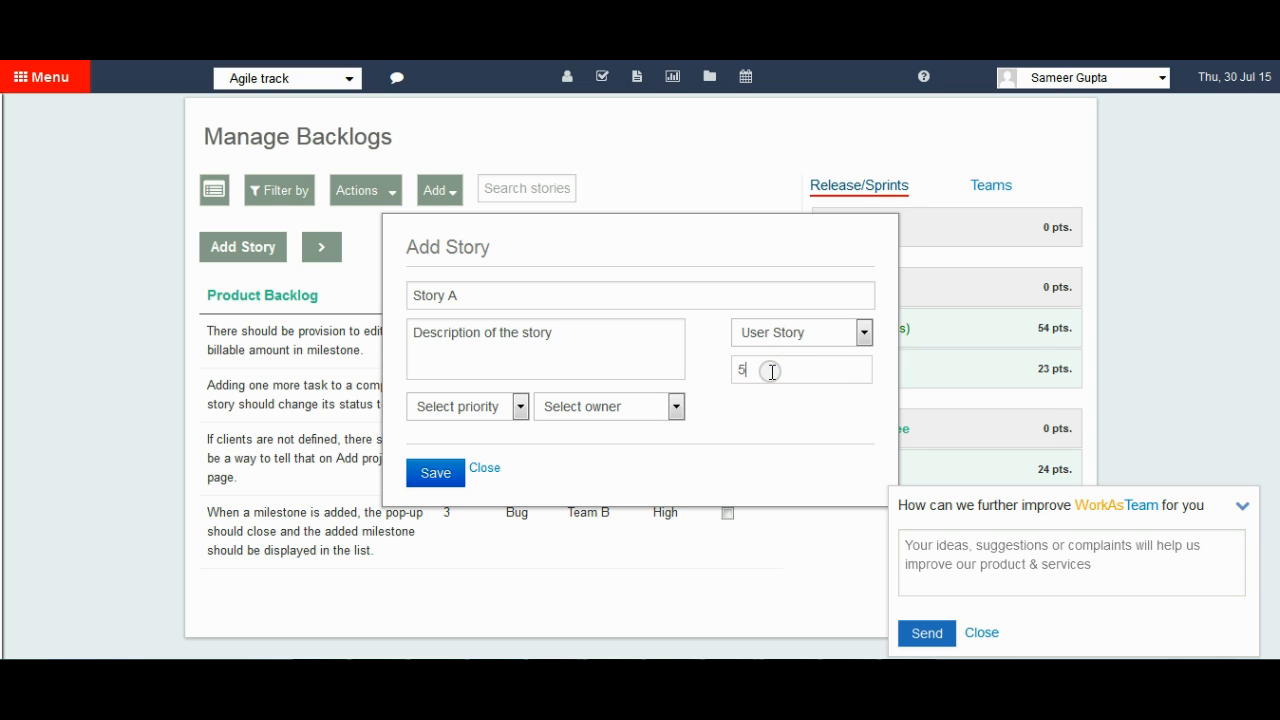
Give the new story High priority, assign the logged-in member as owner, and save it, closing the story form.
click(489, 406)
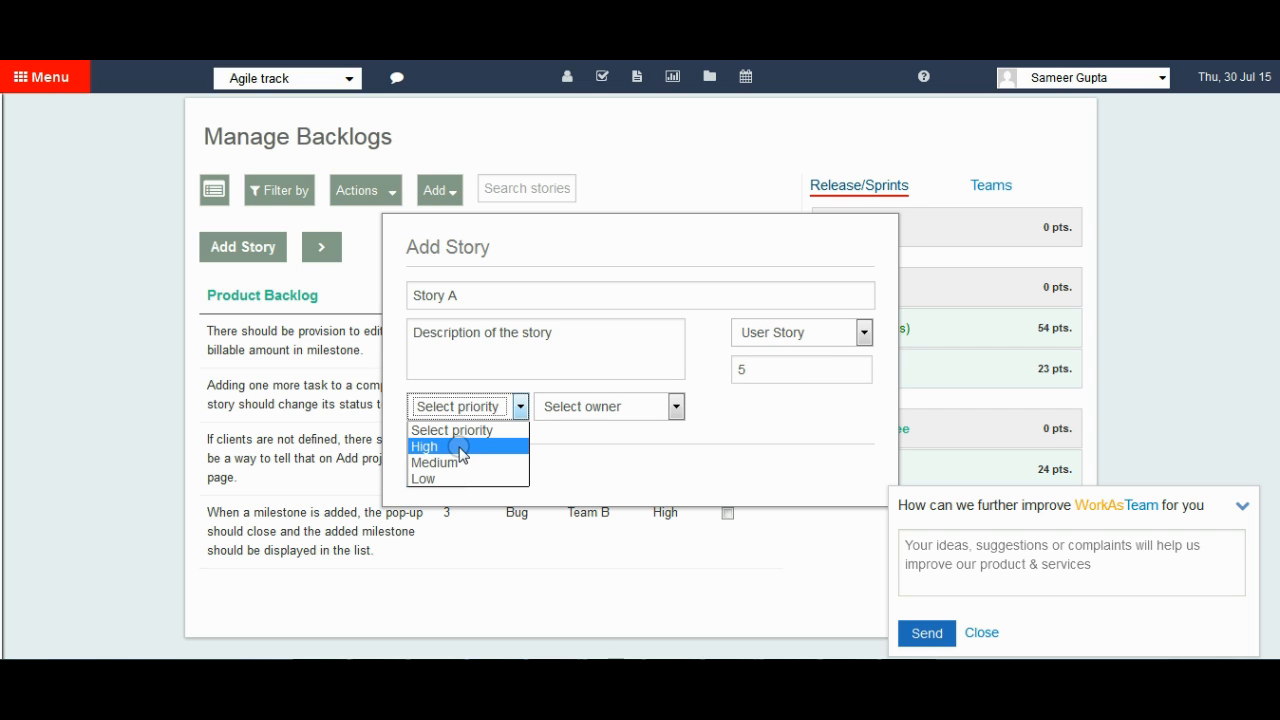
click(460, 447)
click(594, 408)
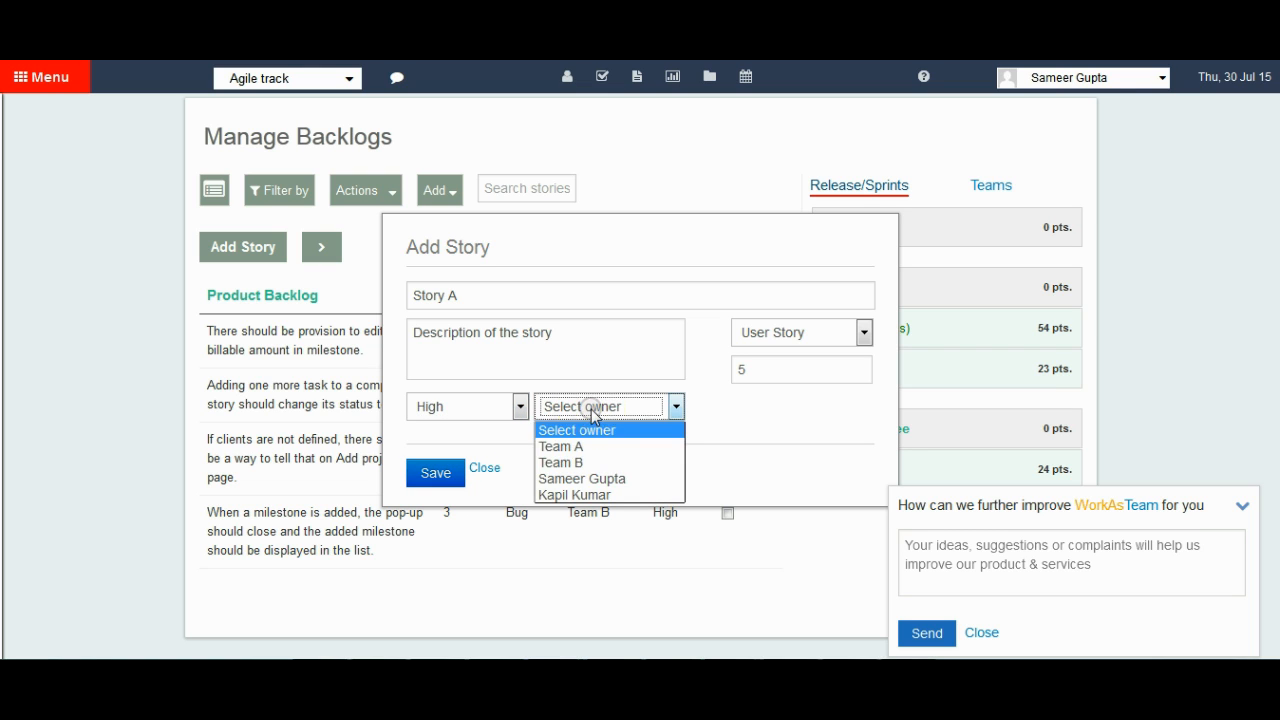
click(580, 478)
click(448, 476)
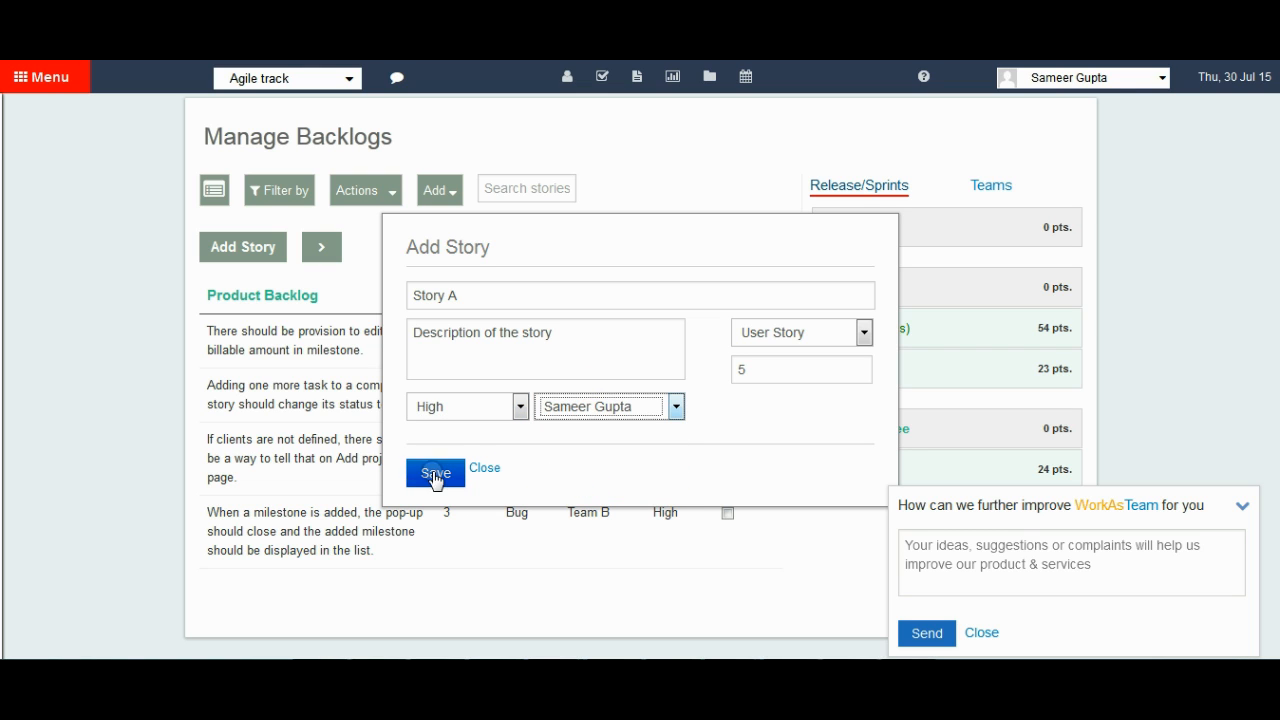
click(432, 476)
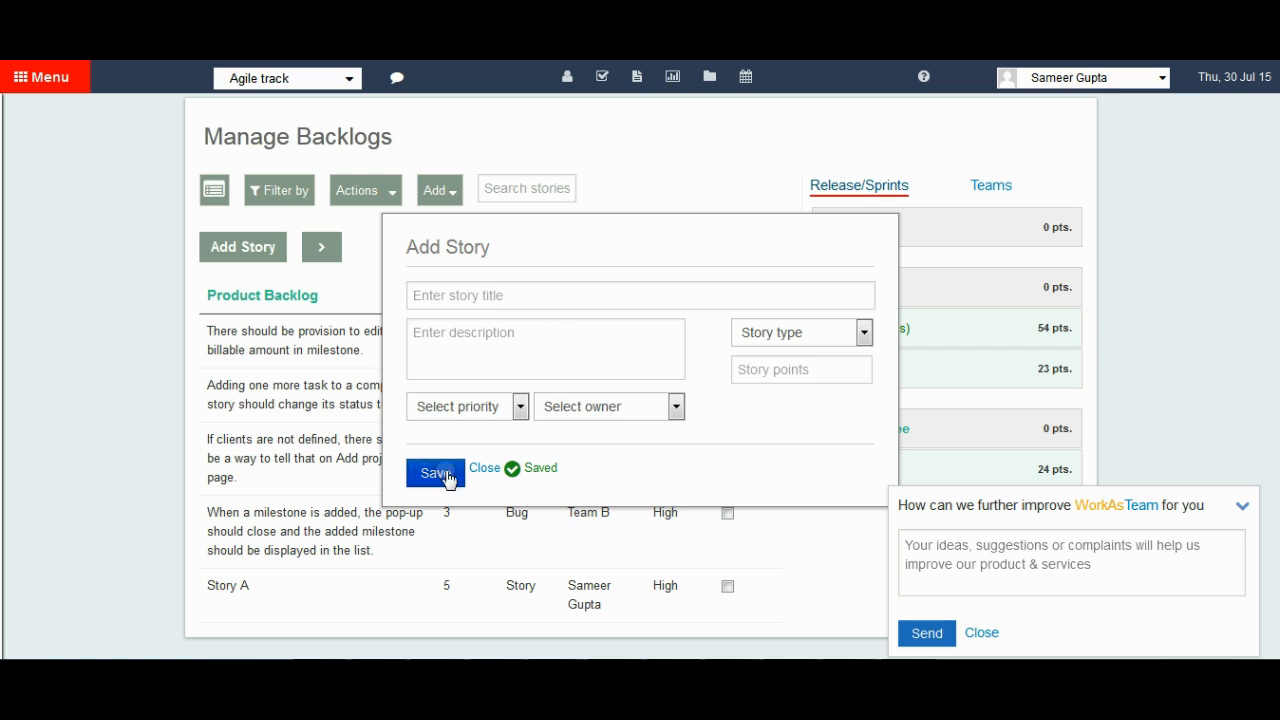
click(482, 468)
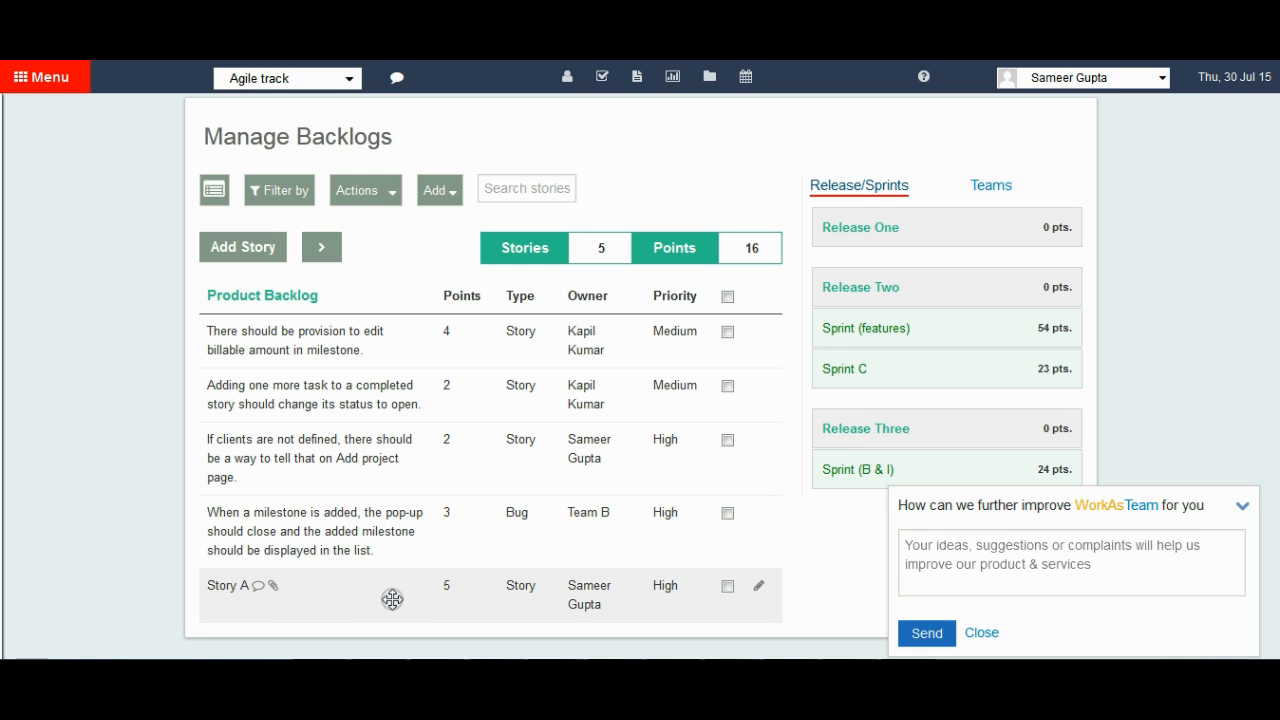
Rename Story A to "Story B" directly in the product backlog list.
click(225, 584)
click(226, 584)
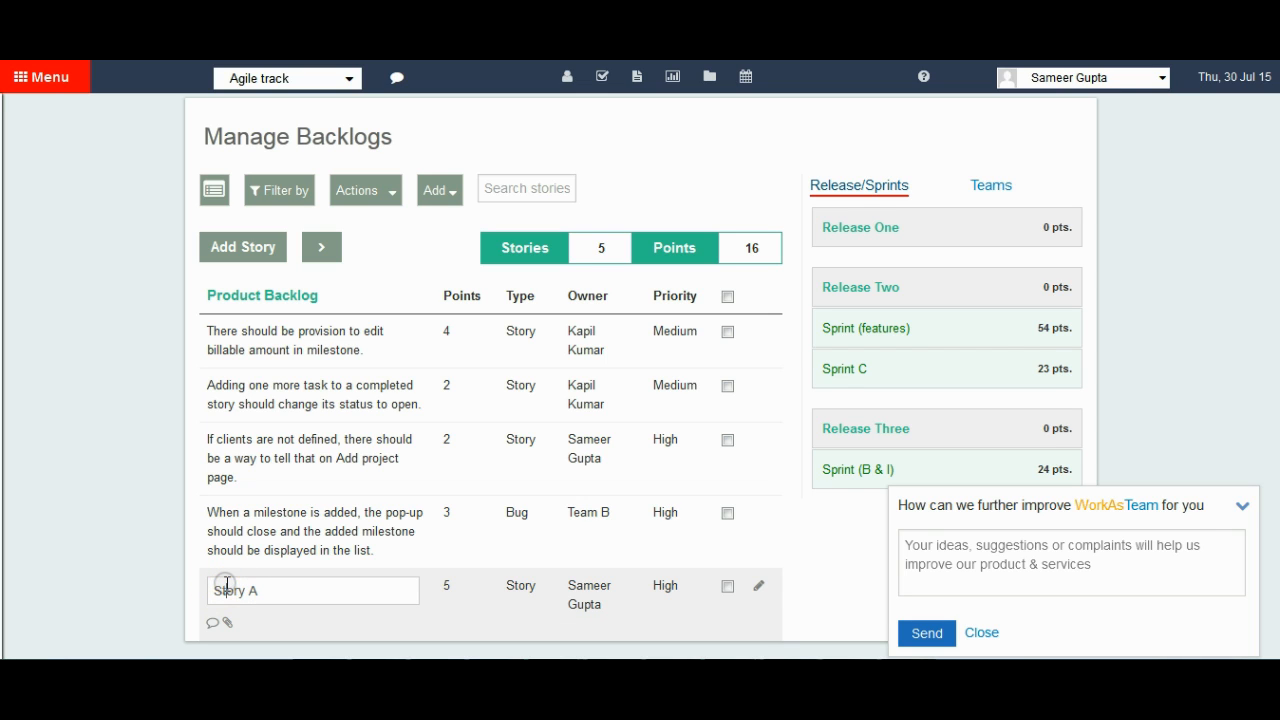
key(BackSpace)
text(B)
key(Return)
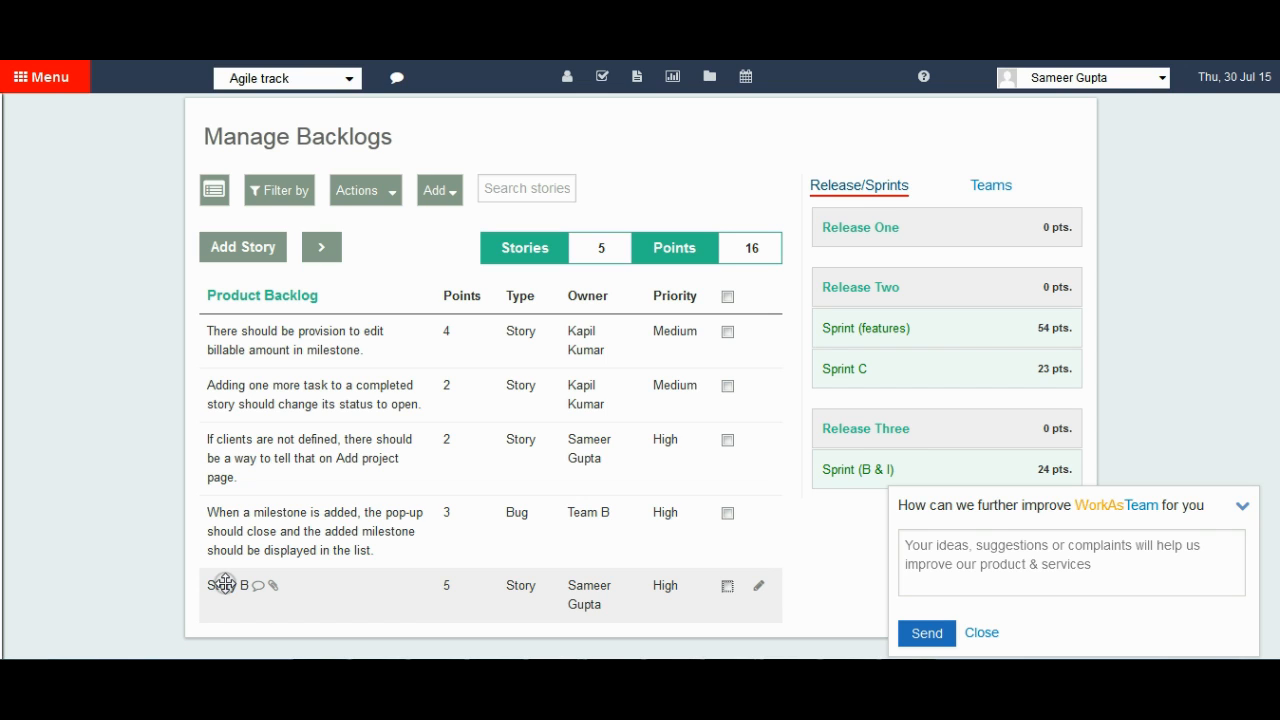
Set Story B's points to 3 directly in the backlog list.
click(447, 587)
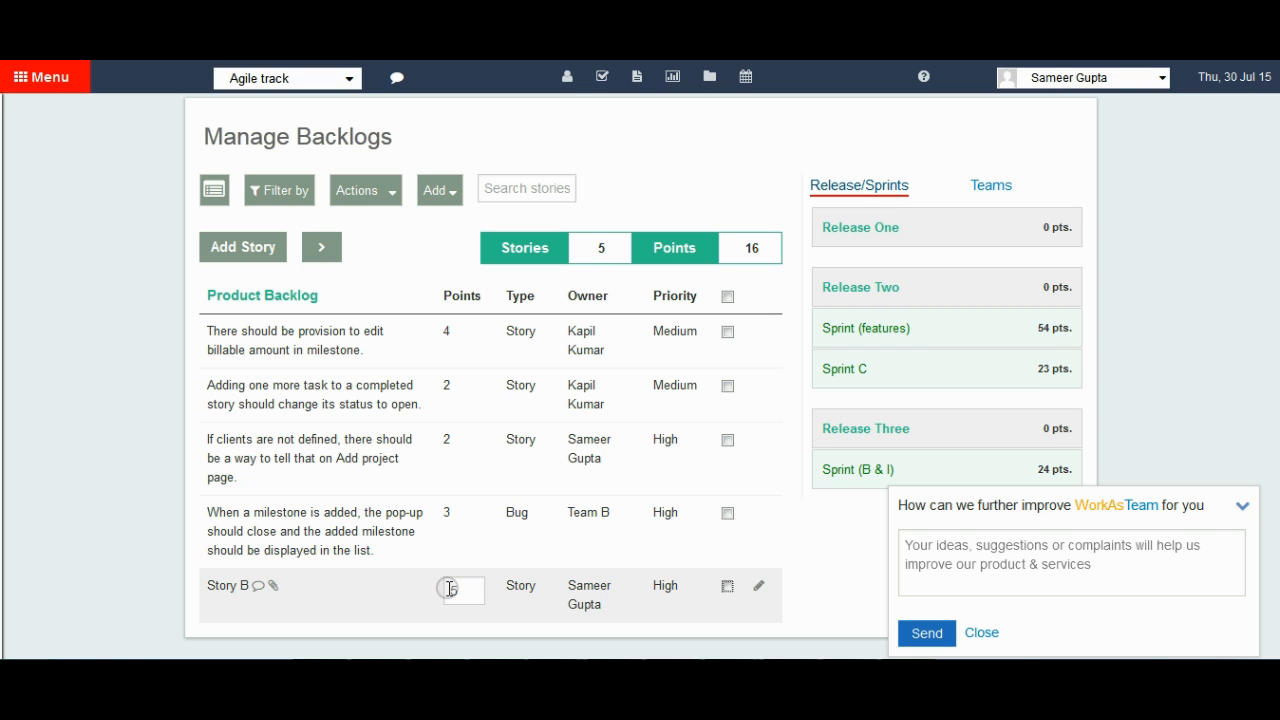
click(463, 589)
key(BackSpace)
text(3)
key(Tab)
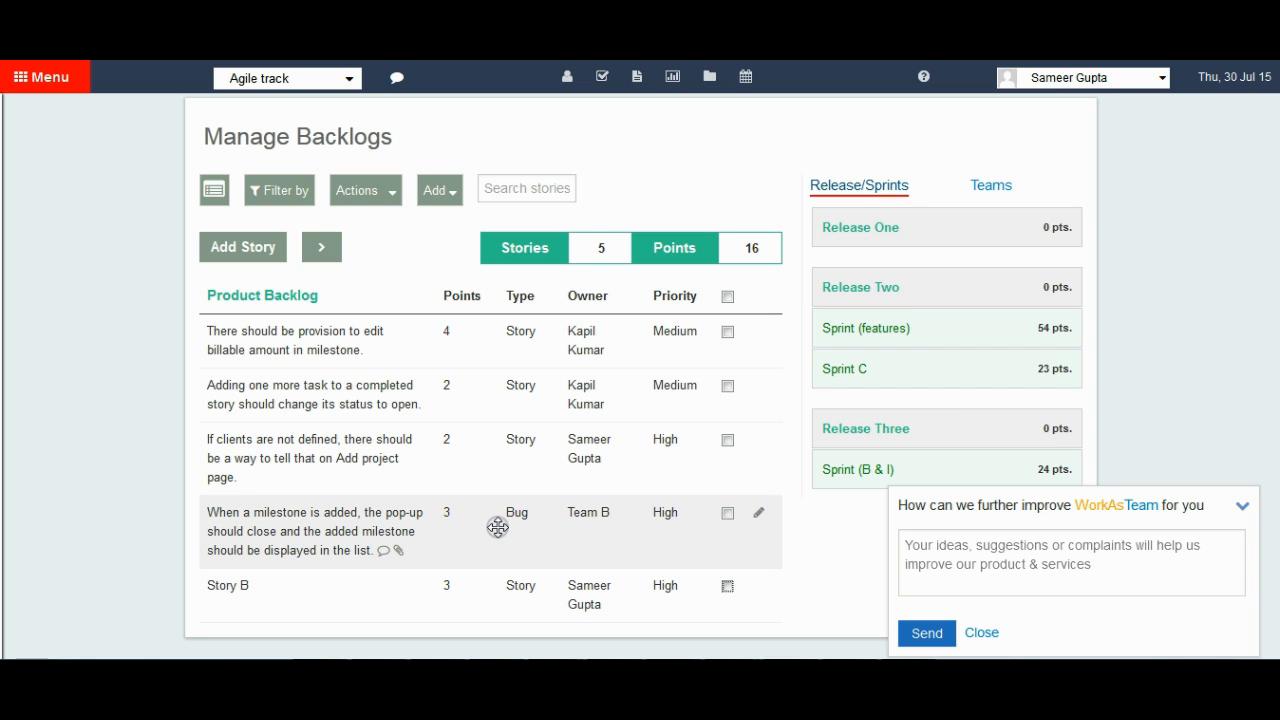
Make the whole points column editable, set the billable amount story to 3 and the completed story status one to 4, and end column editing.
double_click(461, 294)
click(461, 293)
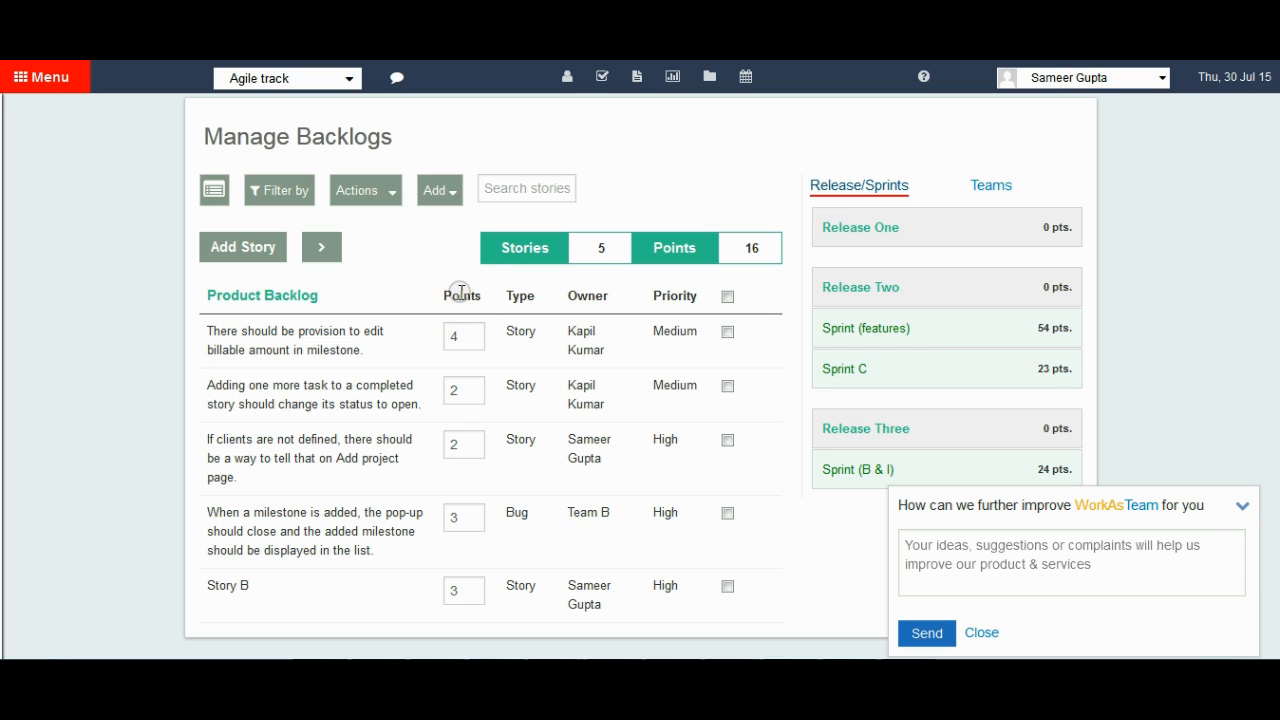
click(459, 341)
text(3)
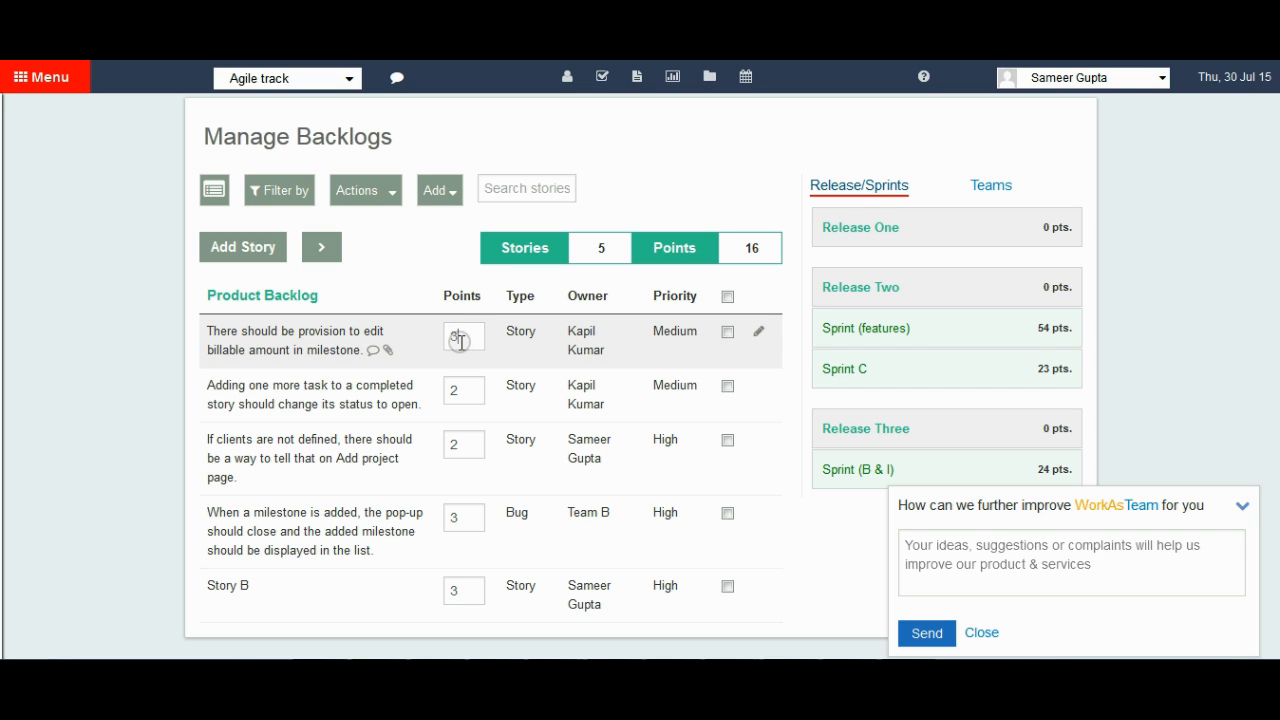
key(Return)
click(465, 389)
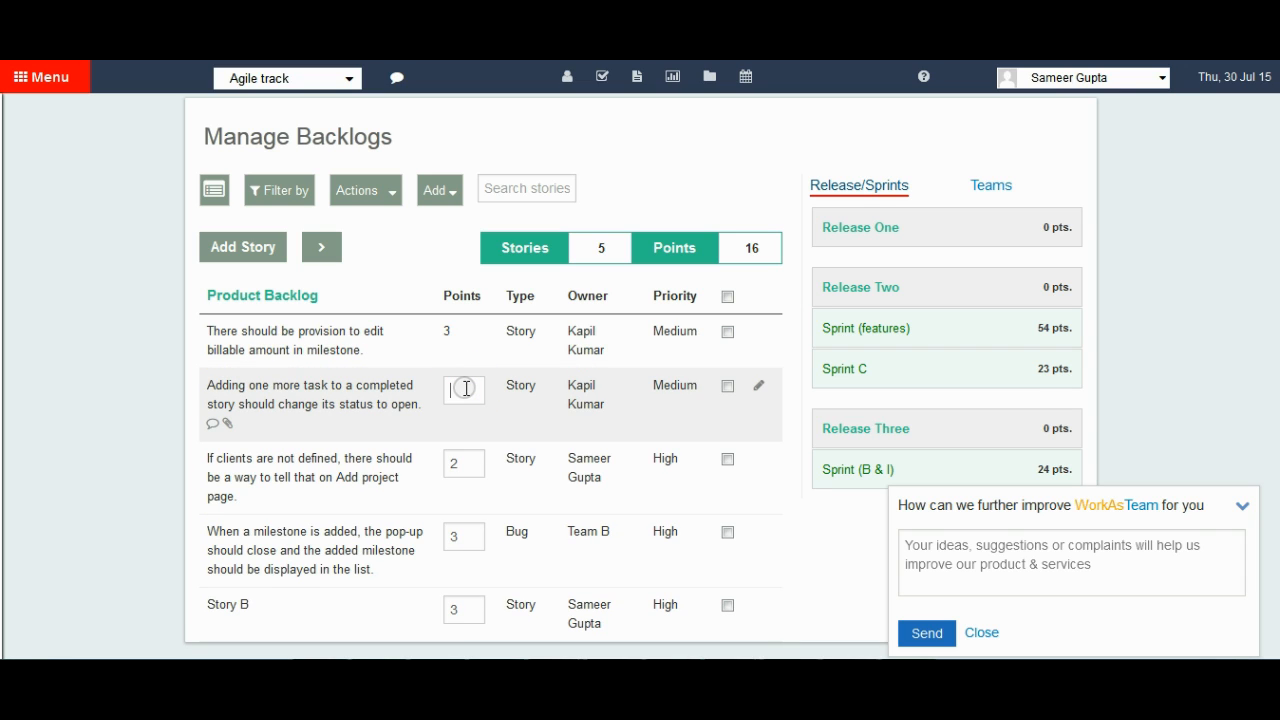
text(4)
key(Return)
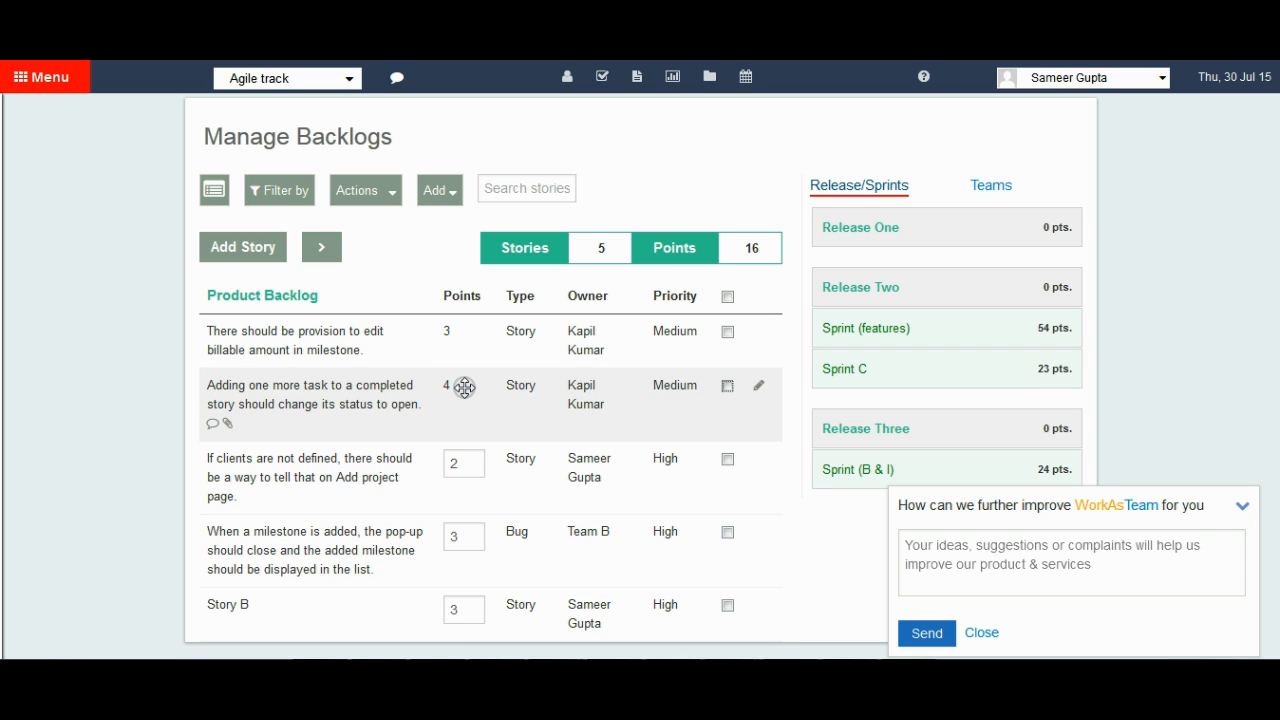
click(463, 297)
click(463, 297)
click(738, 293)
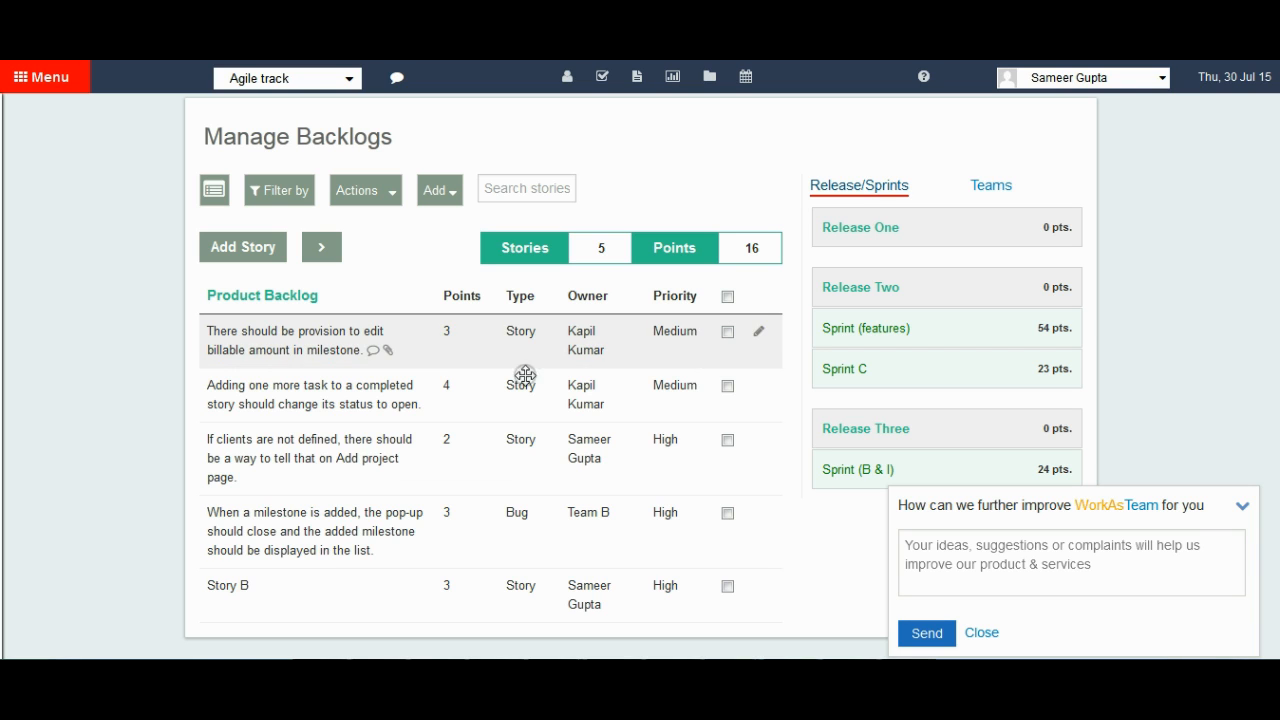
Write the message "Please send the document for the story" for the billable amount story.
click(374, 352)
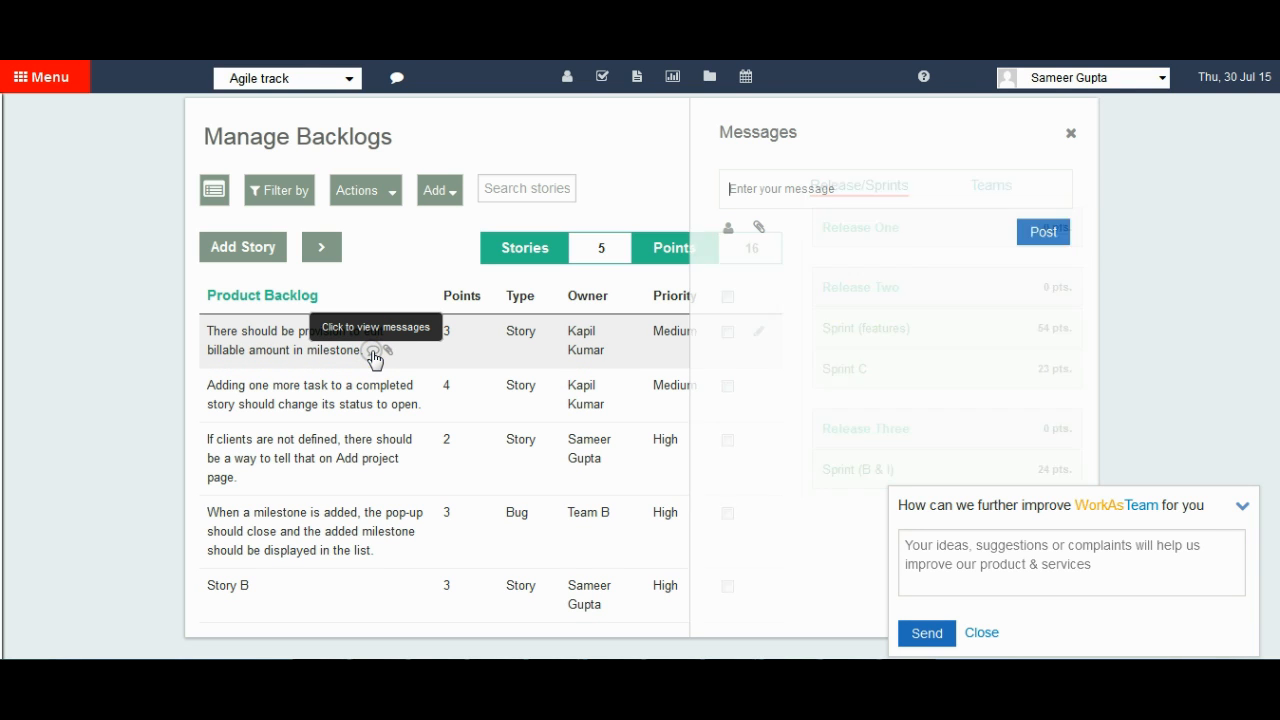
click(848, 192)
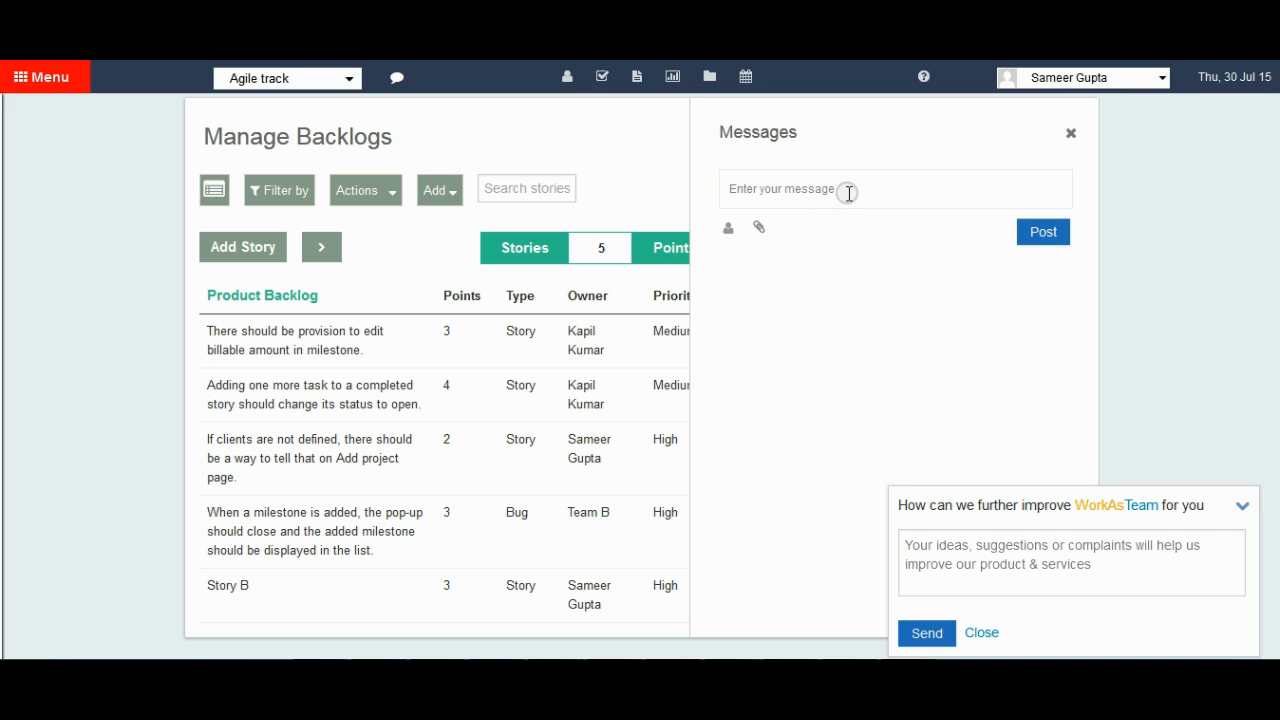
text(Please send the document for the sot)
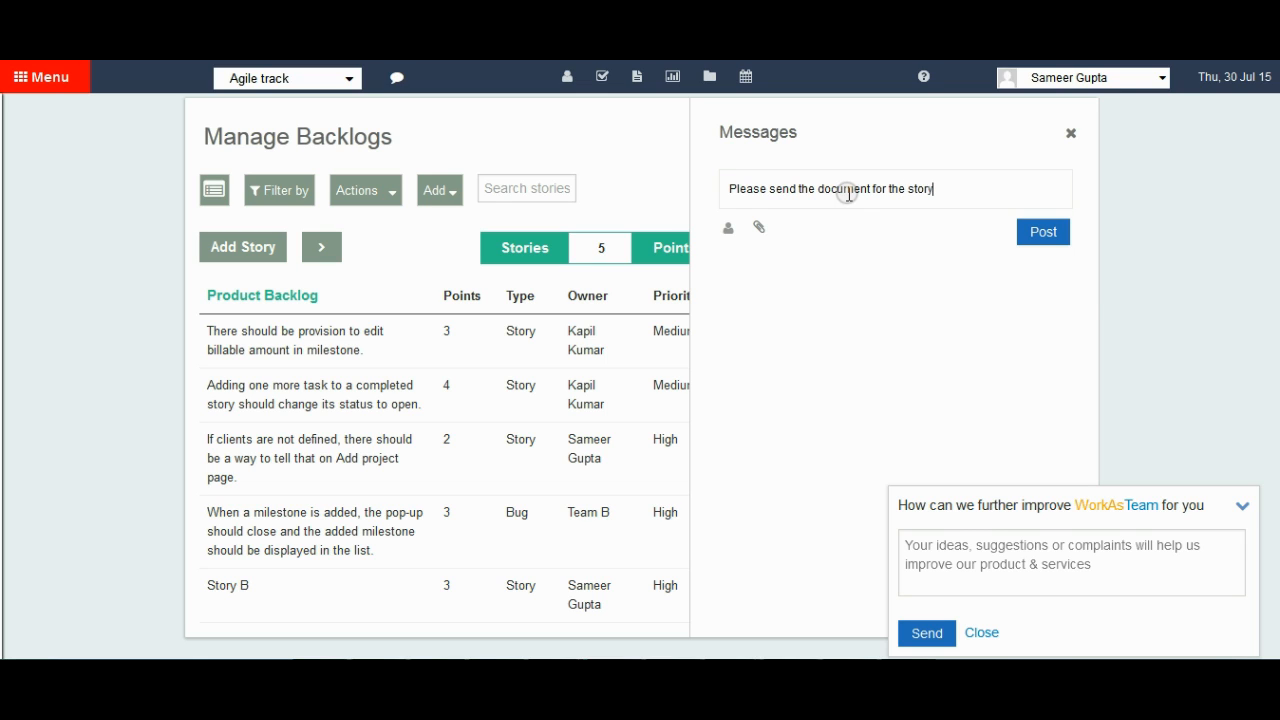
Address the message to the individual project member only and post it, and check the story's message thread.
click(728, 229)
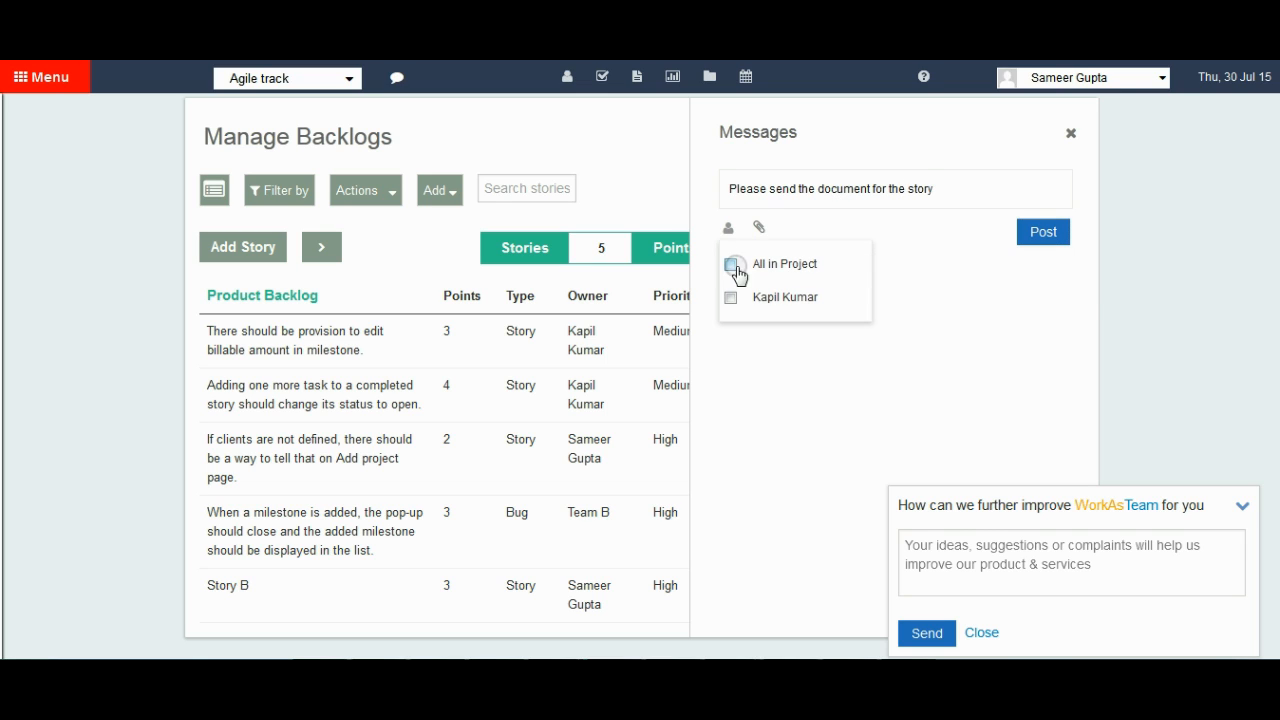
click(731, 297)
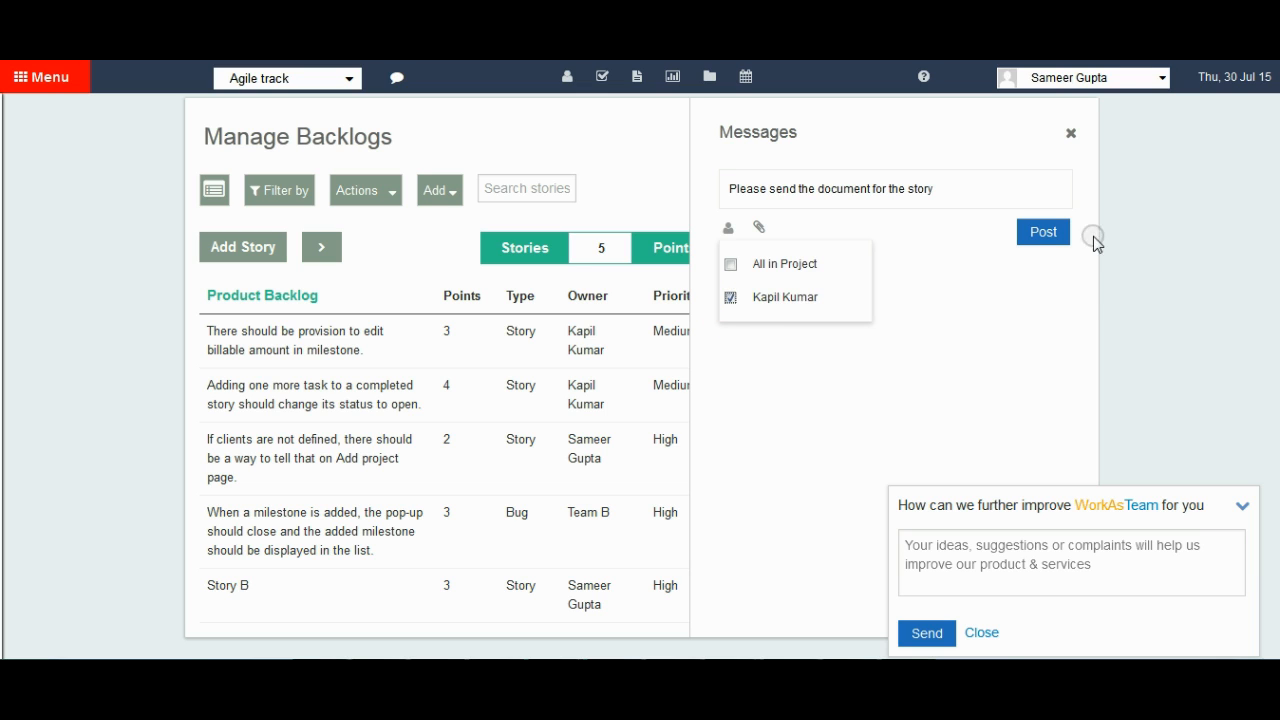
click(1043, 235)
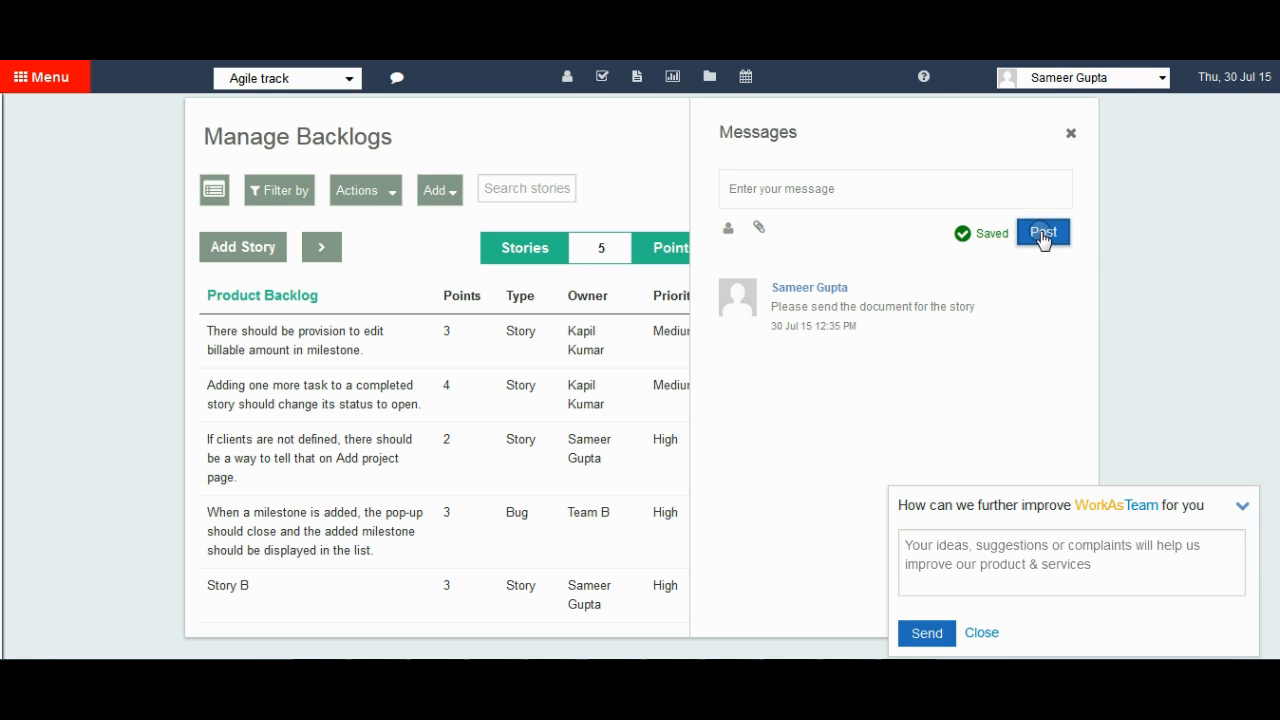
click(1071, 133)
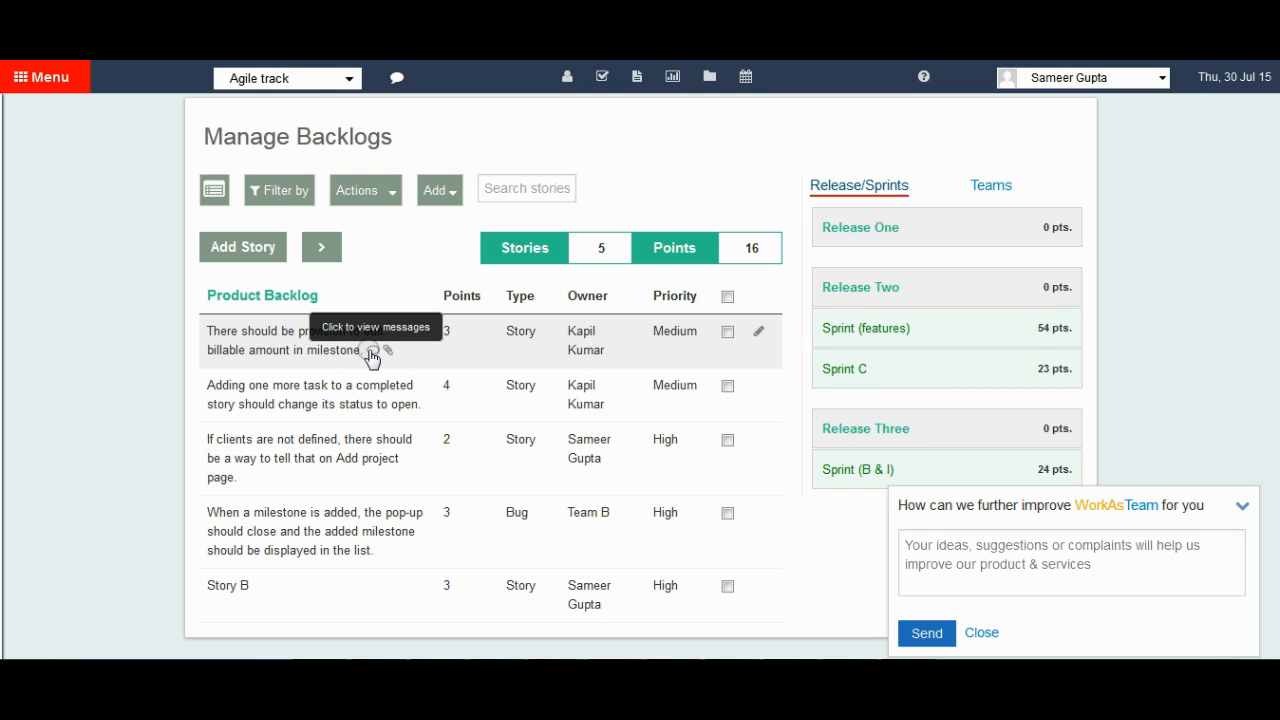
click(371, 352)
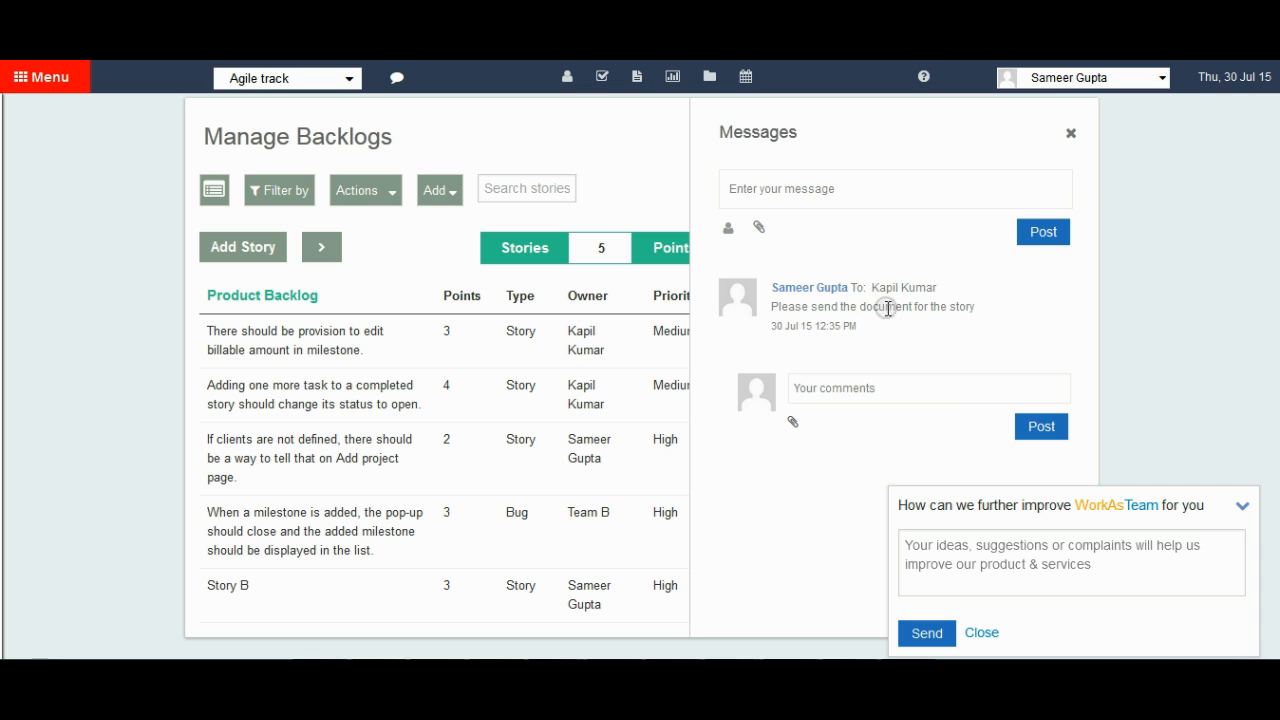
click(1071, 136)
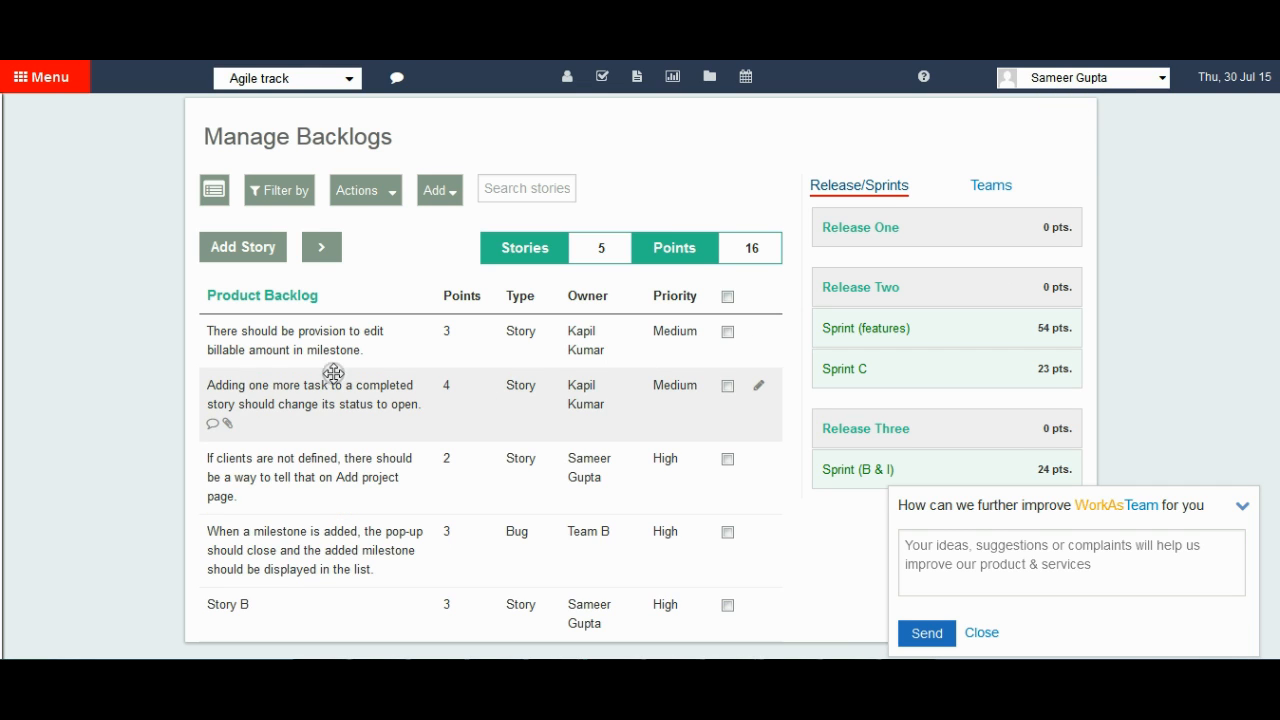
Attach the file 87cm004.pdf from the local D: drive to the billable amount story.
click(391, 350)
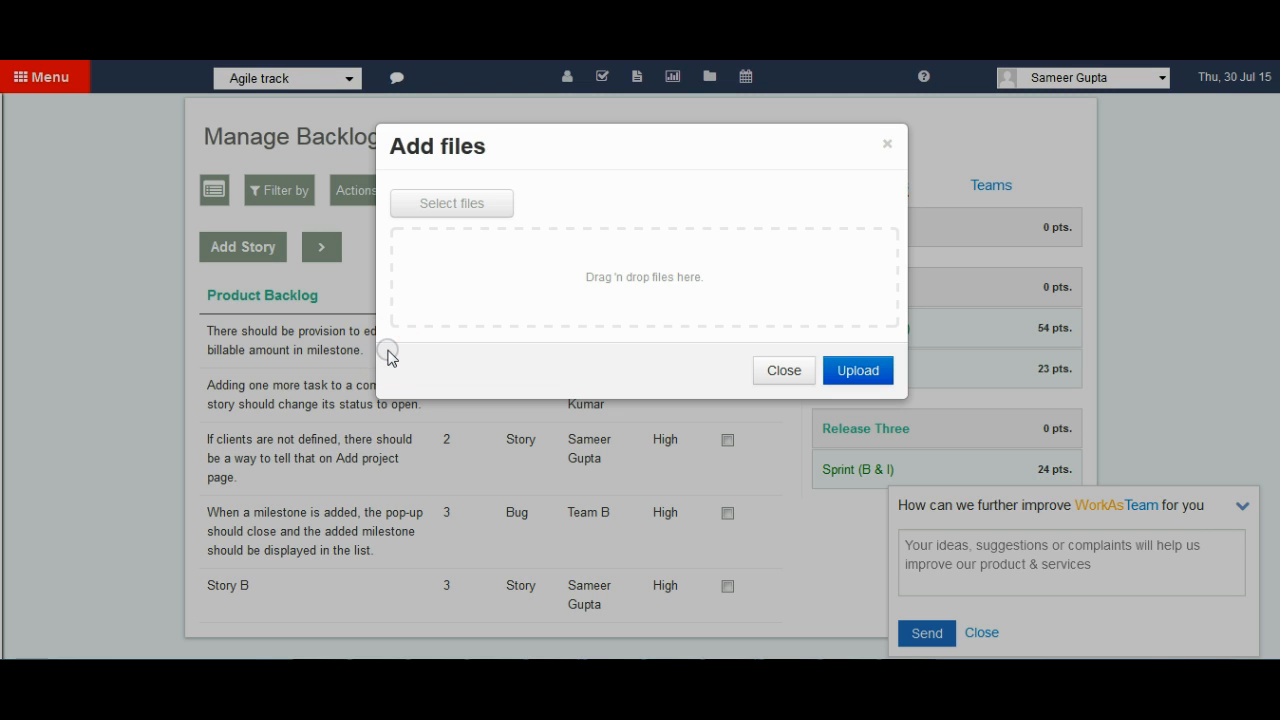
click(475, 205)
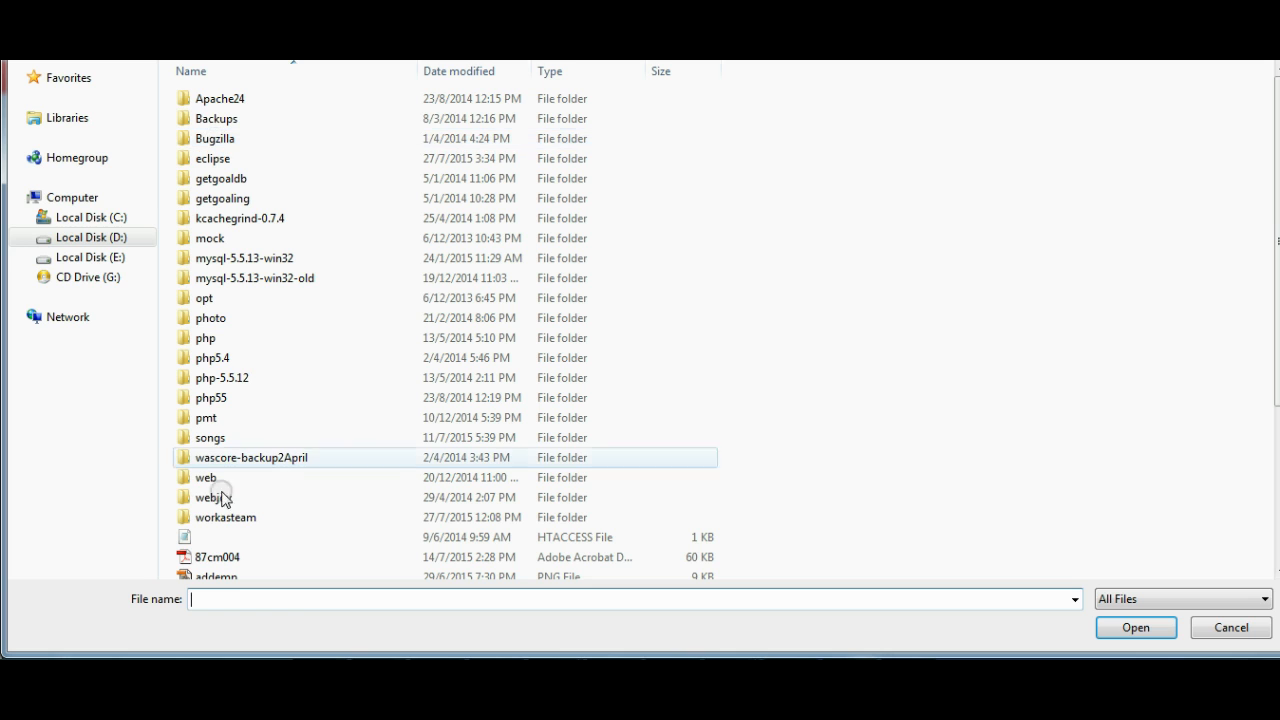
click(228, 558)
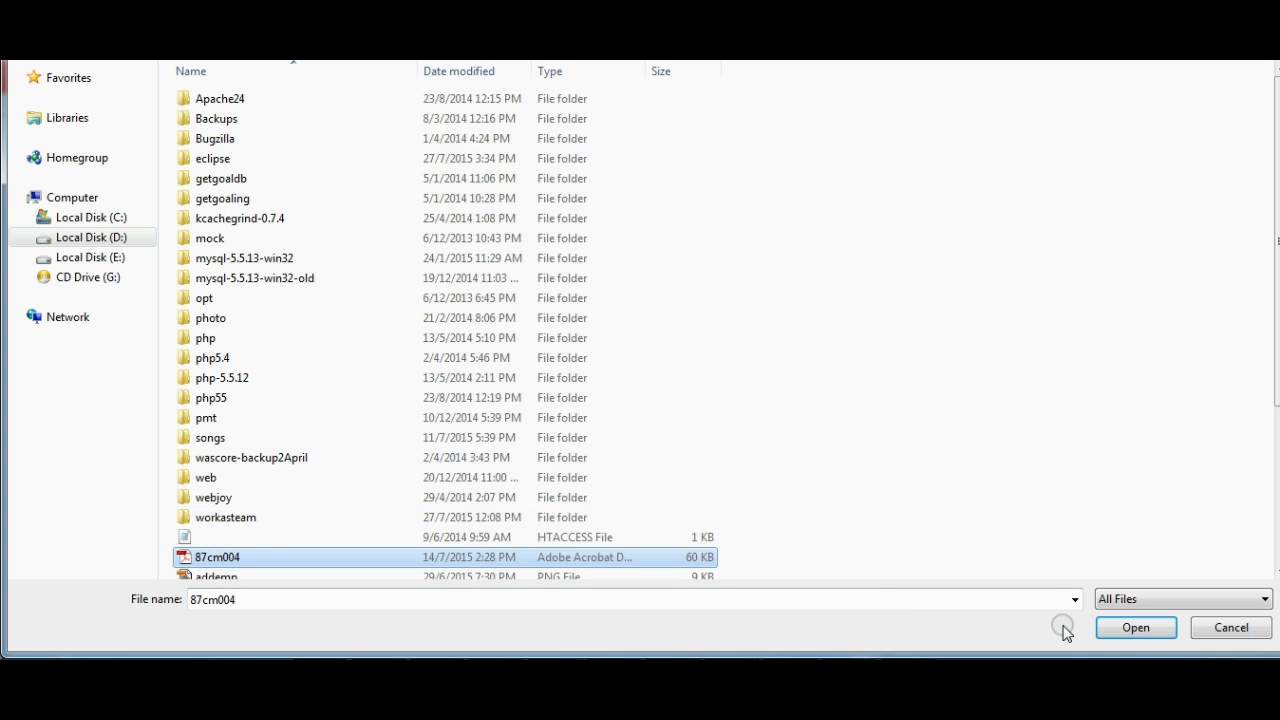
click(1133, 629)
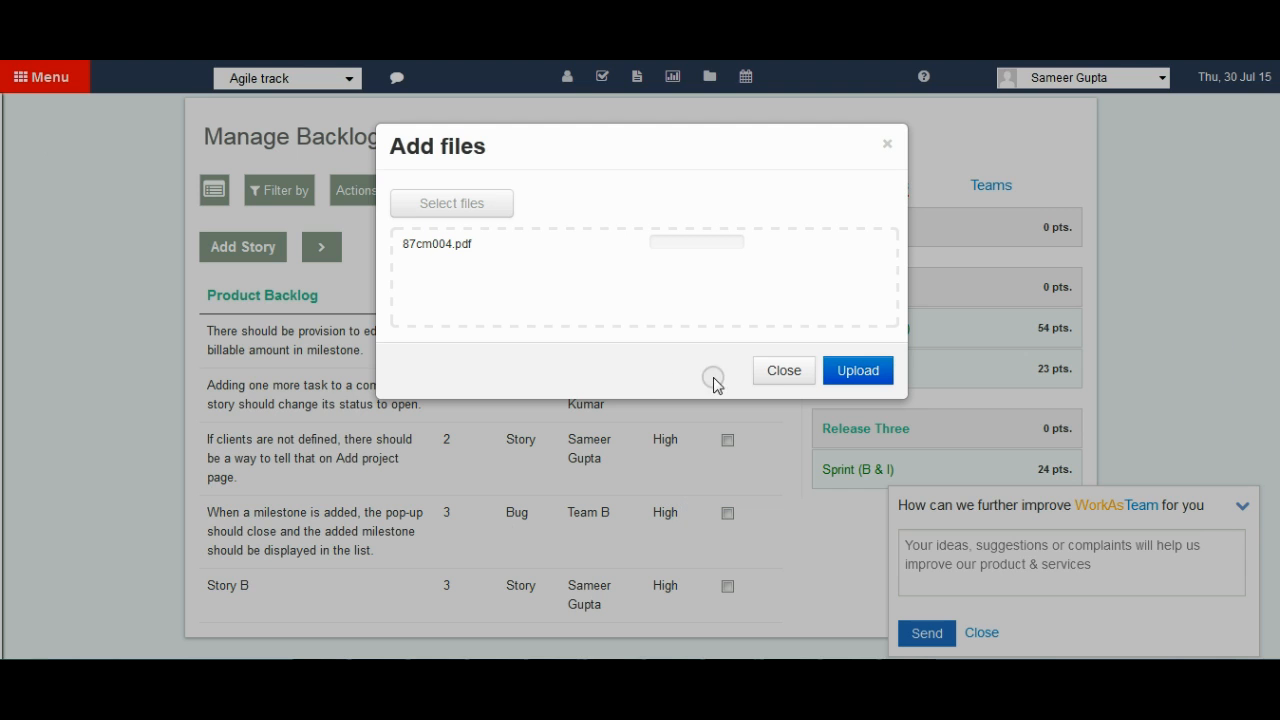
click(866, 378)
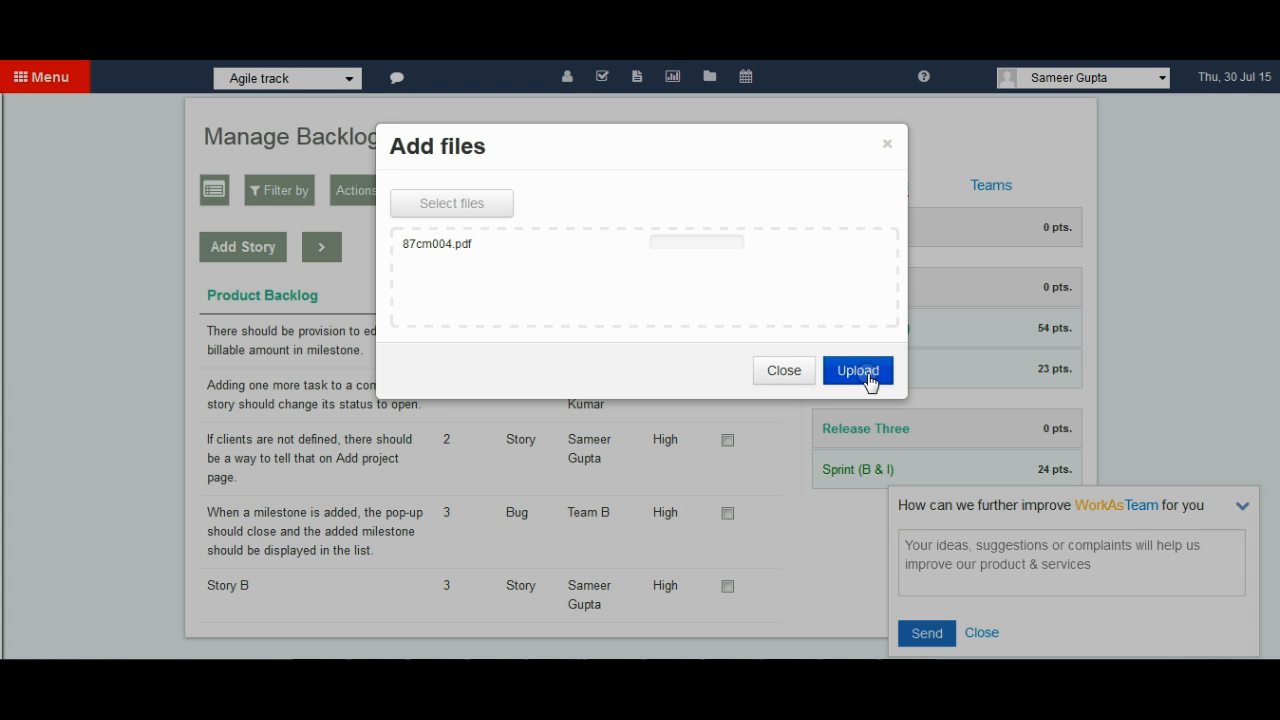
click(778, 374)
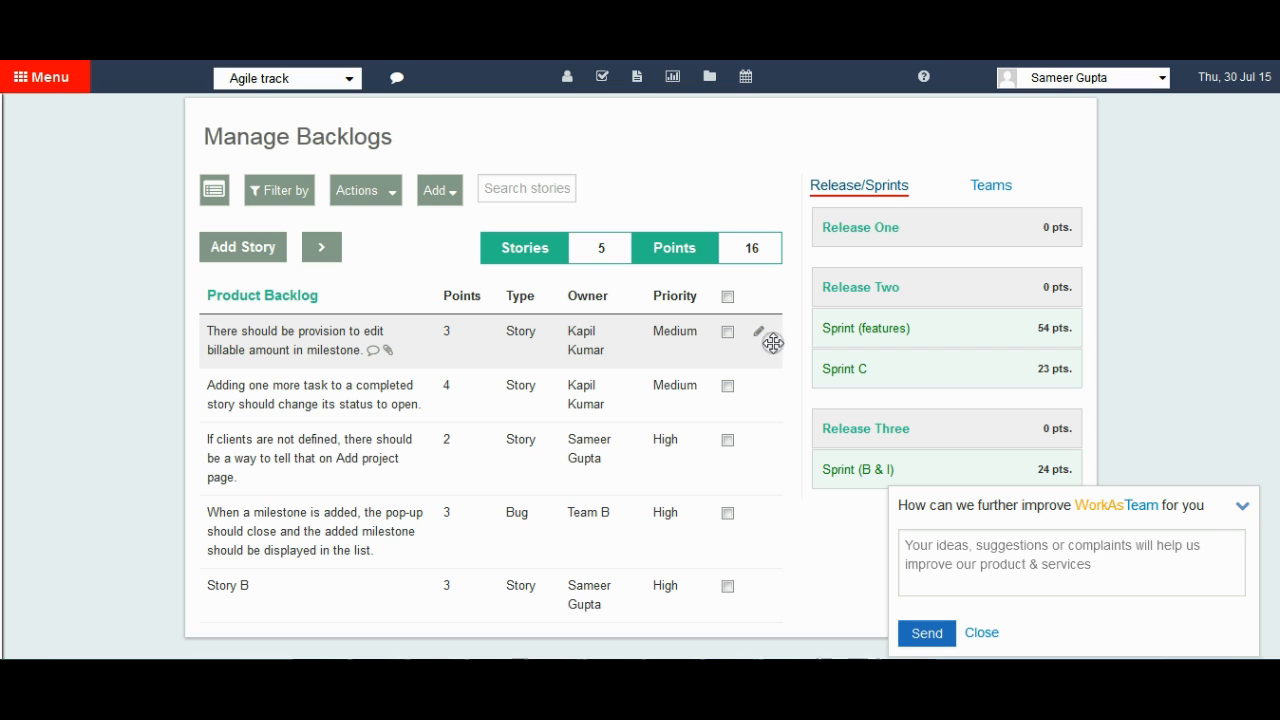
Add the description "Here goes the changes to description" to the billable amount story, save it and close the story editor.
click(761, 337)
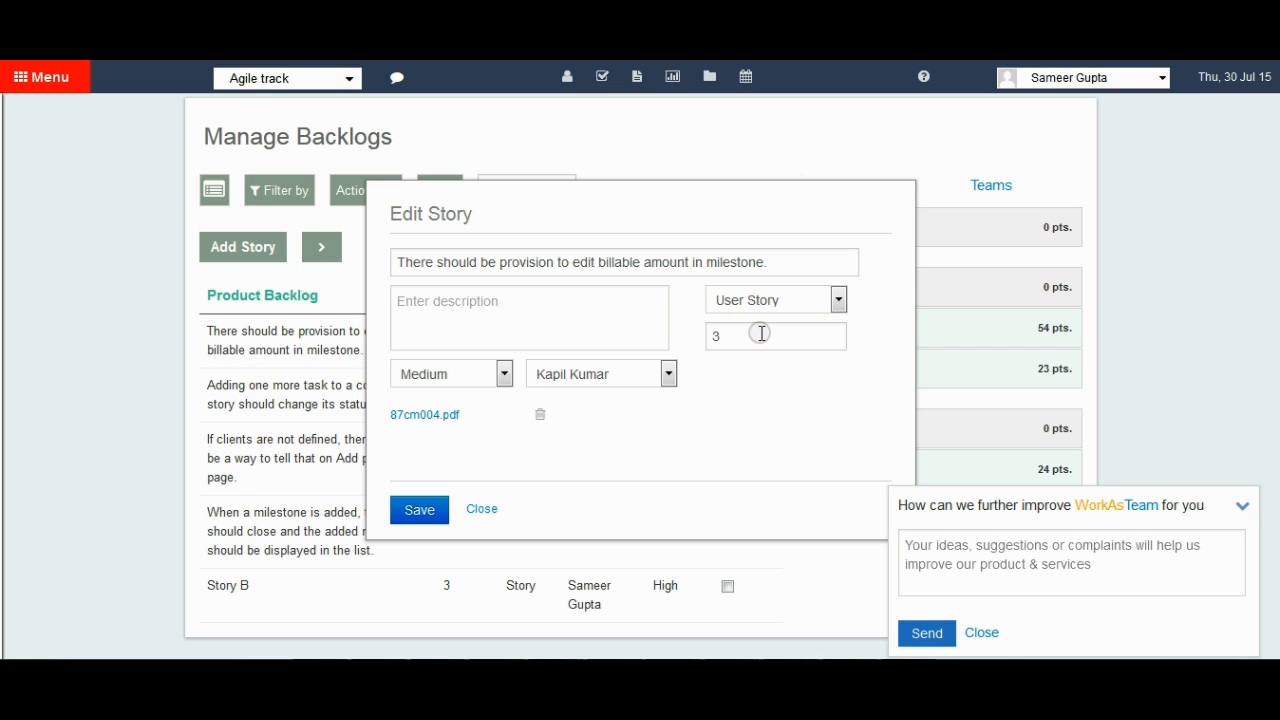
click(515, 305)
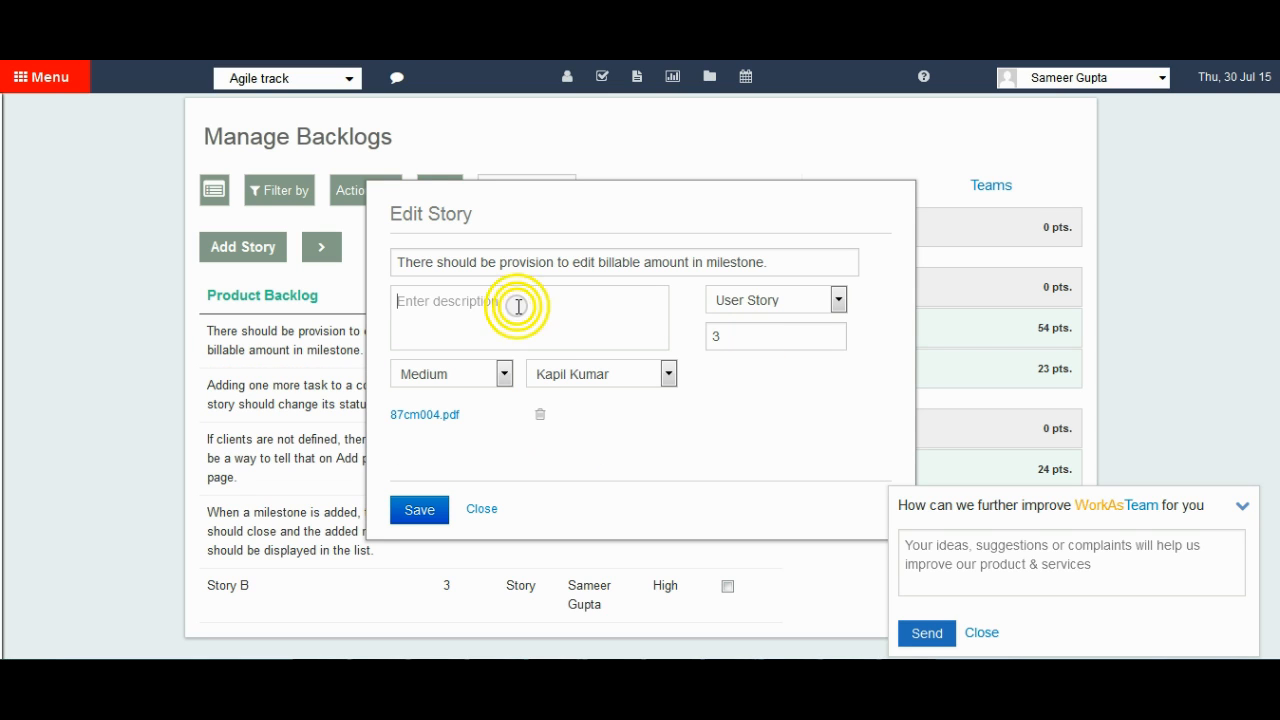
text(Her)
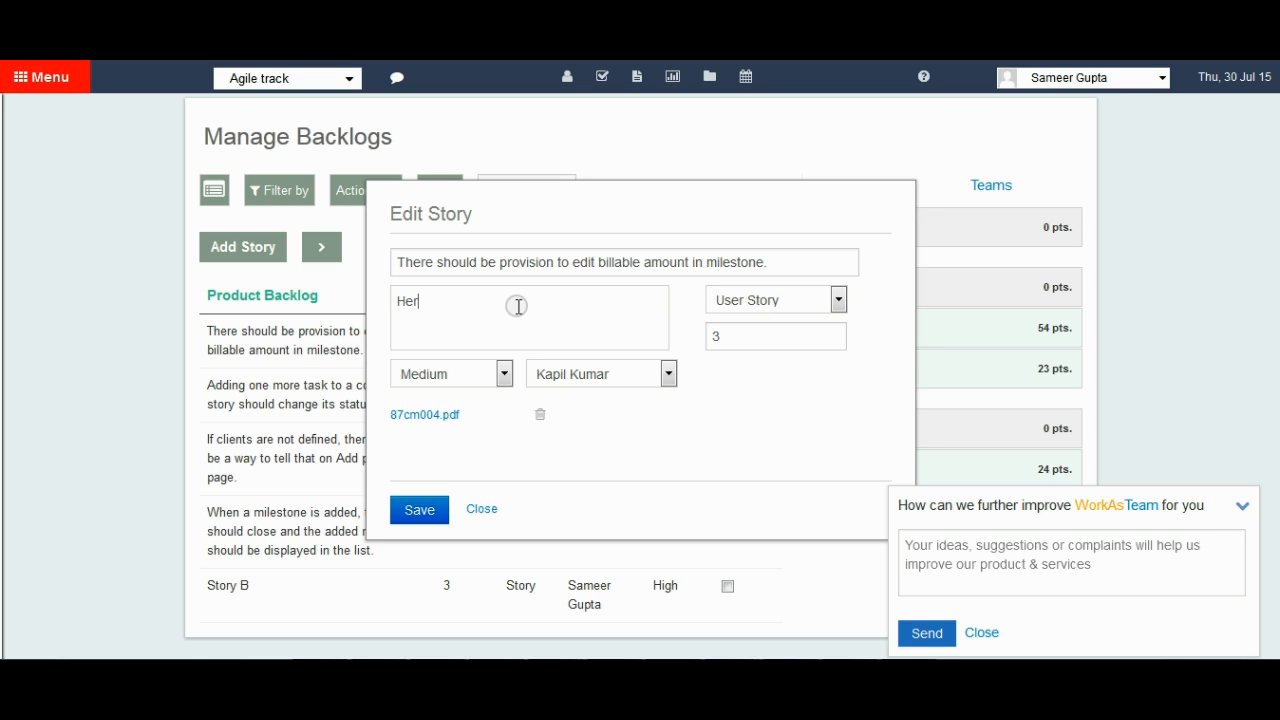
text(e goes the changes to description)
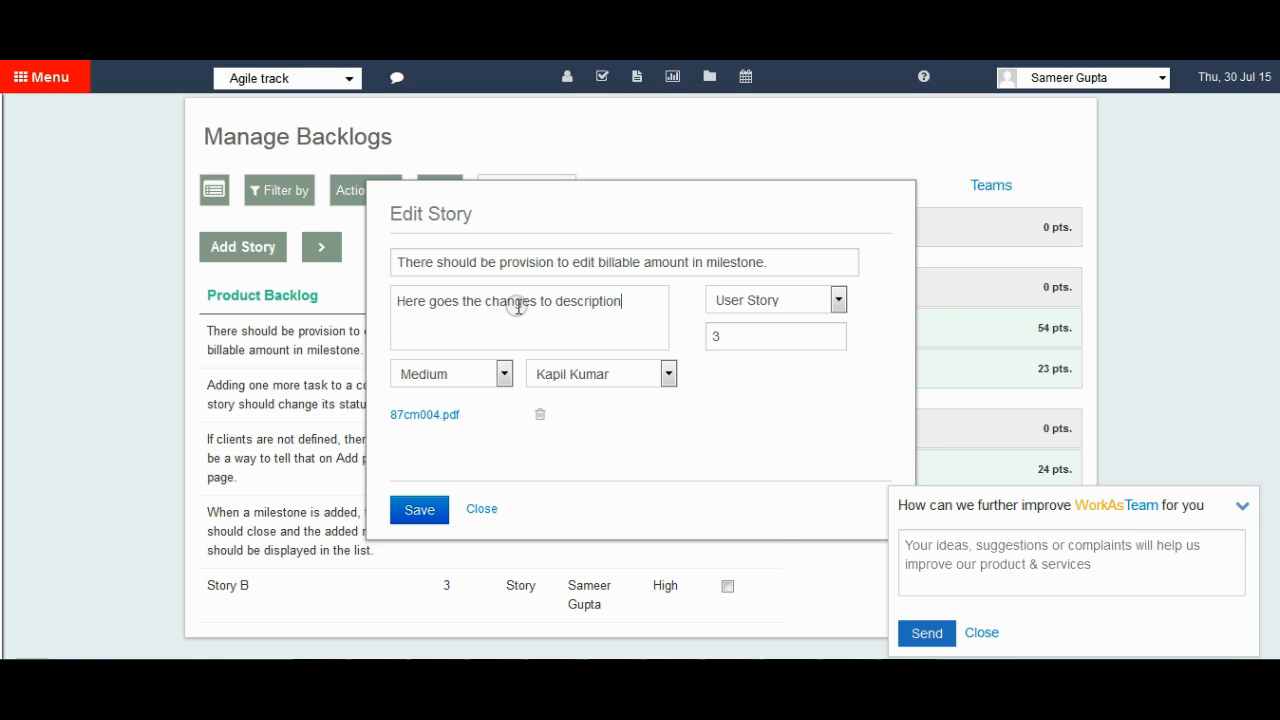
click(419, 509)
click(470, 509)
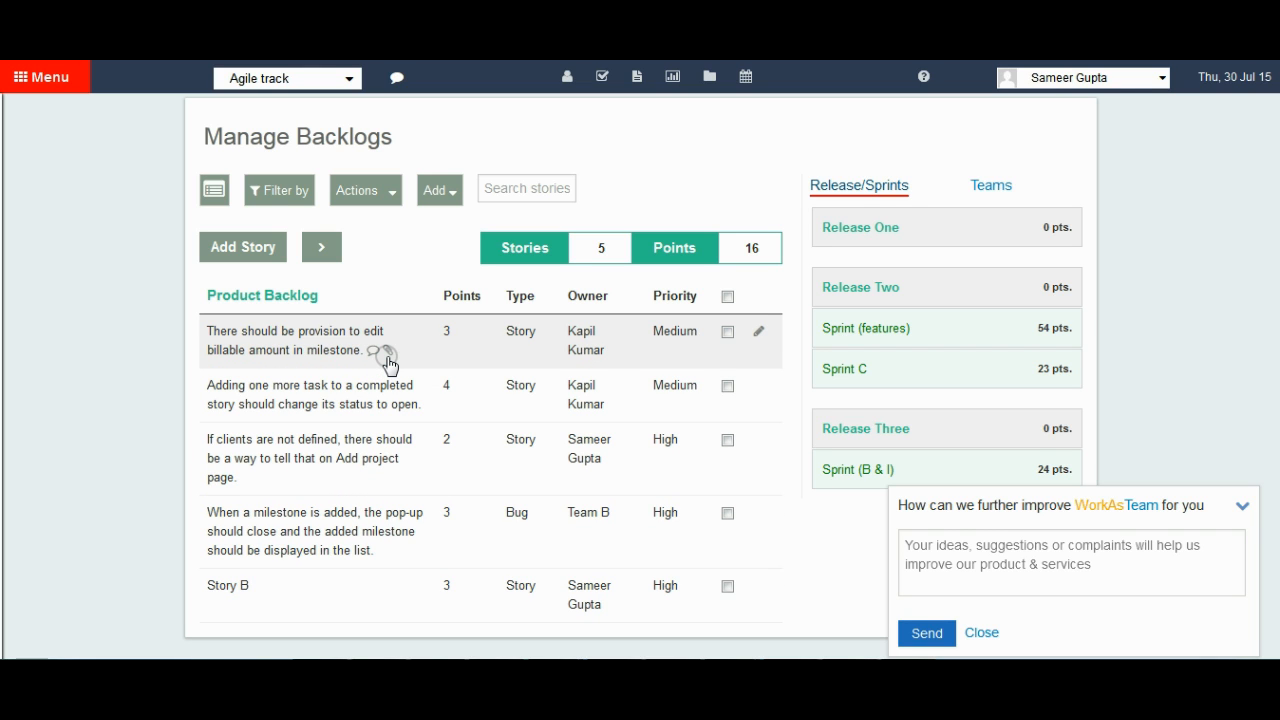
Move the billable amount story and the completed story status one to the bottom of the product backlog together.
click(728, 333)
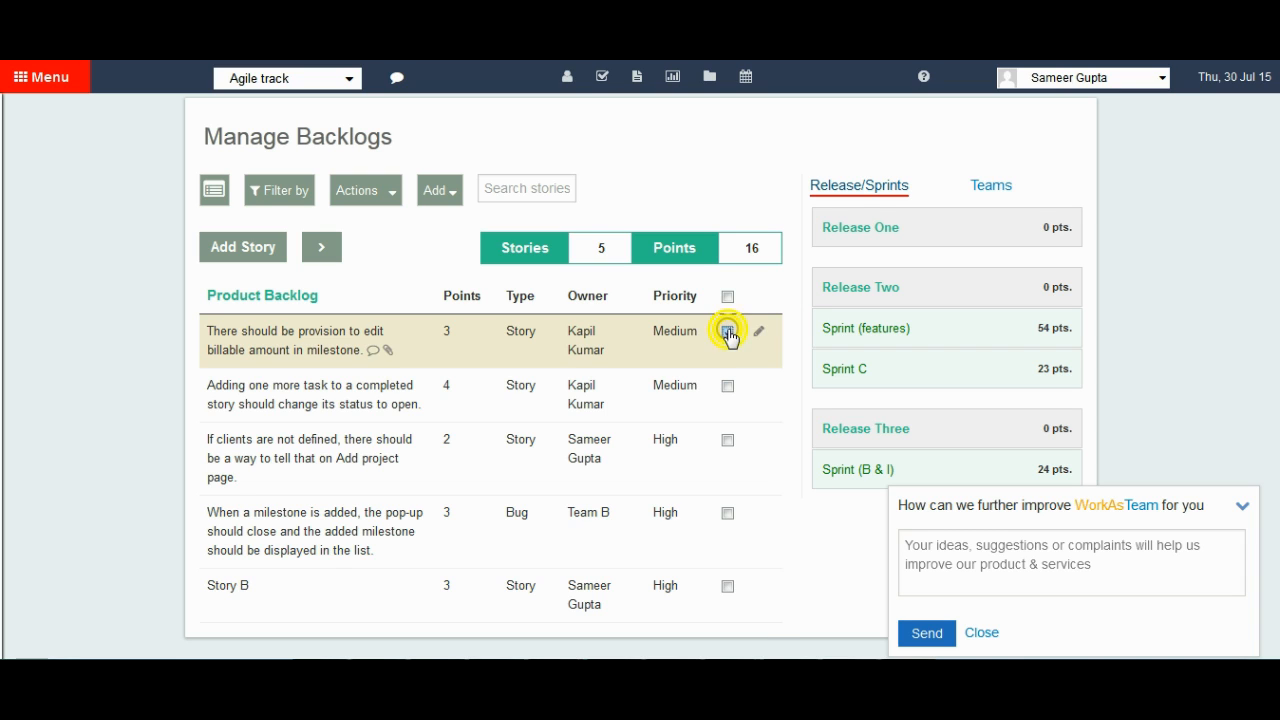
click(728, 387)
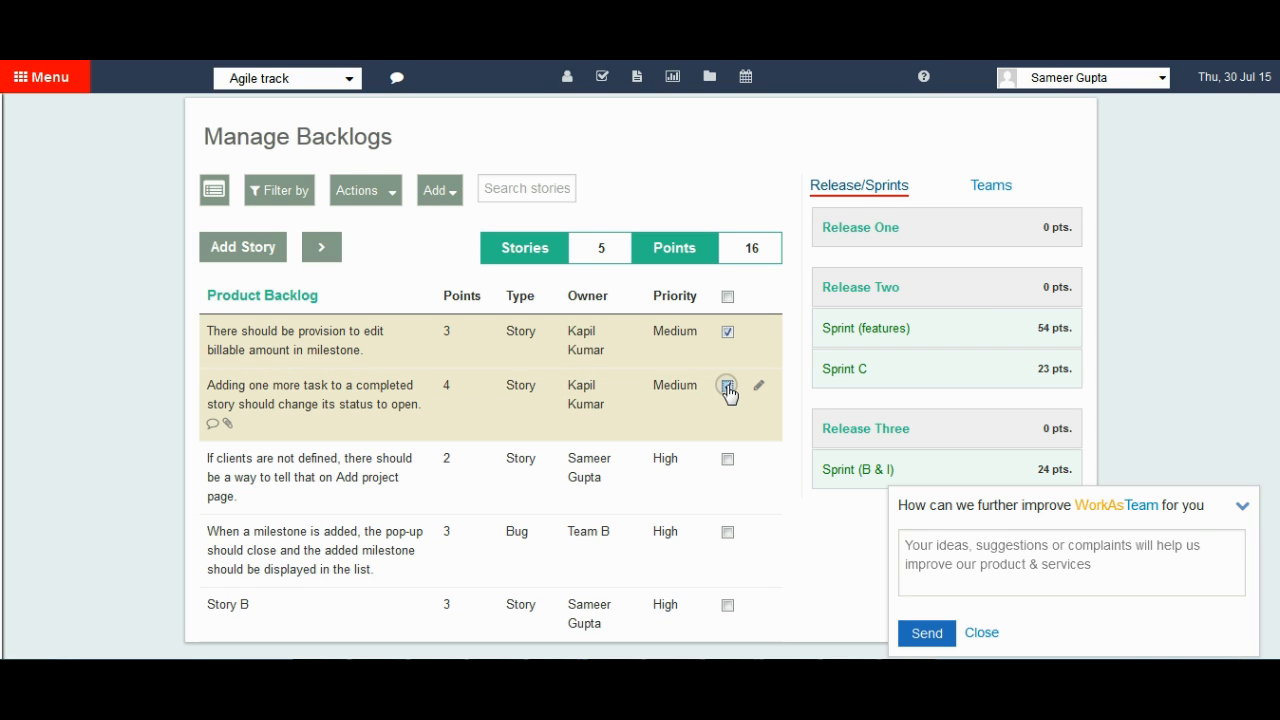
click(379, 194)
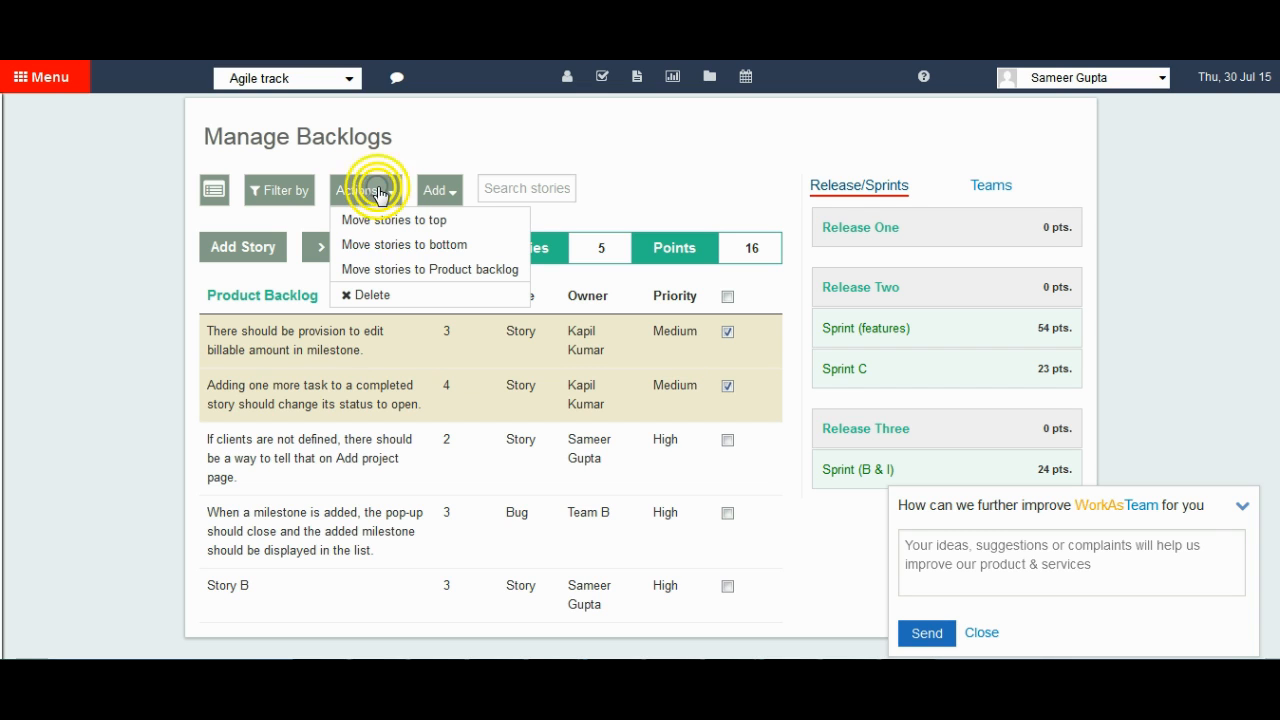
click(389, 246)
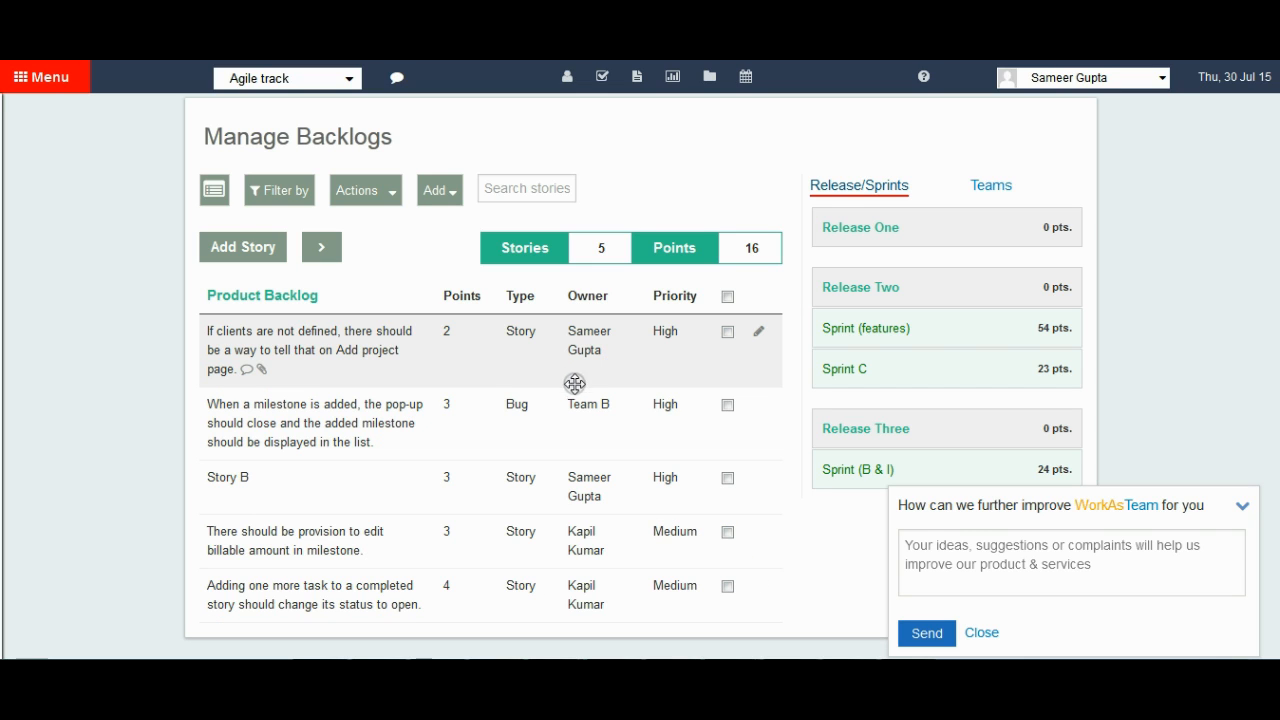
Move Story B to the top of the product backlog.
click(727, 479)
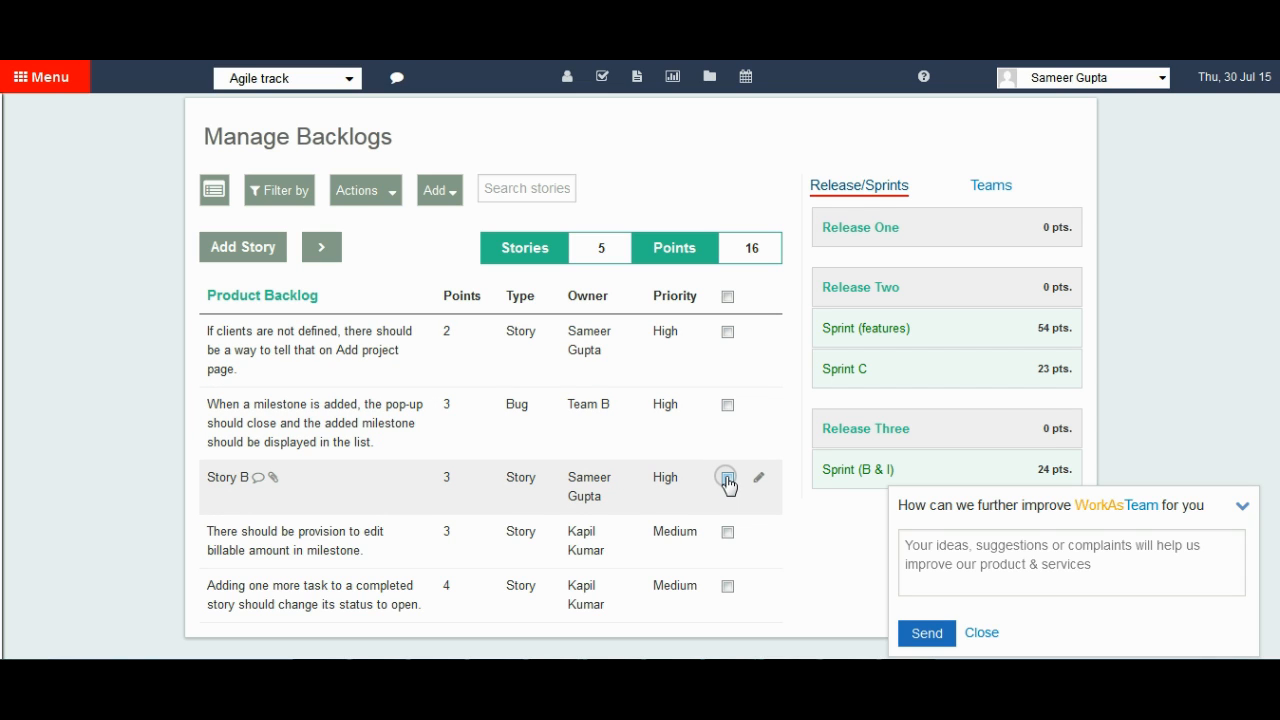
click(727, 479)
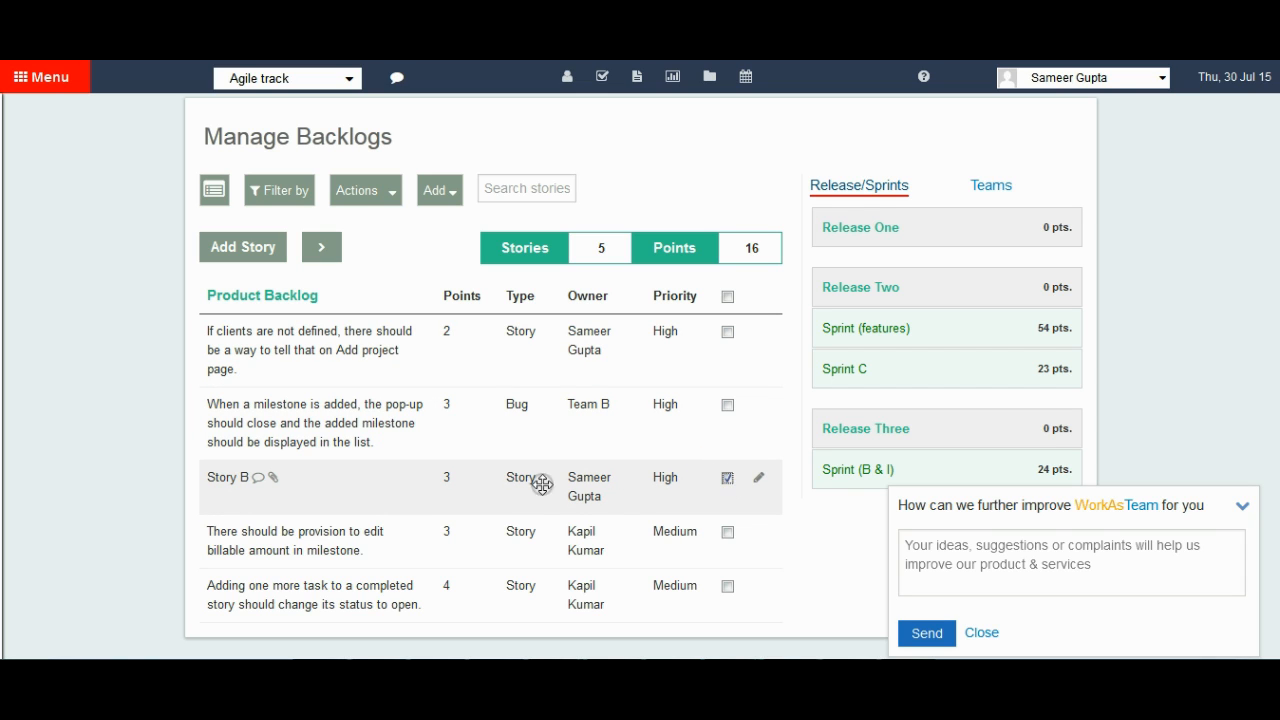
click(388, 200)
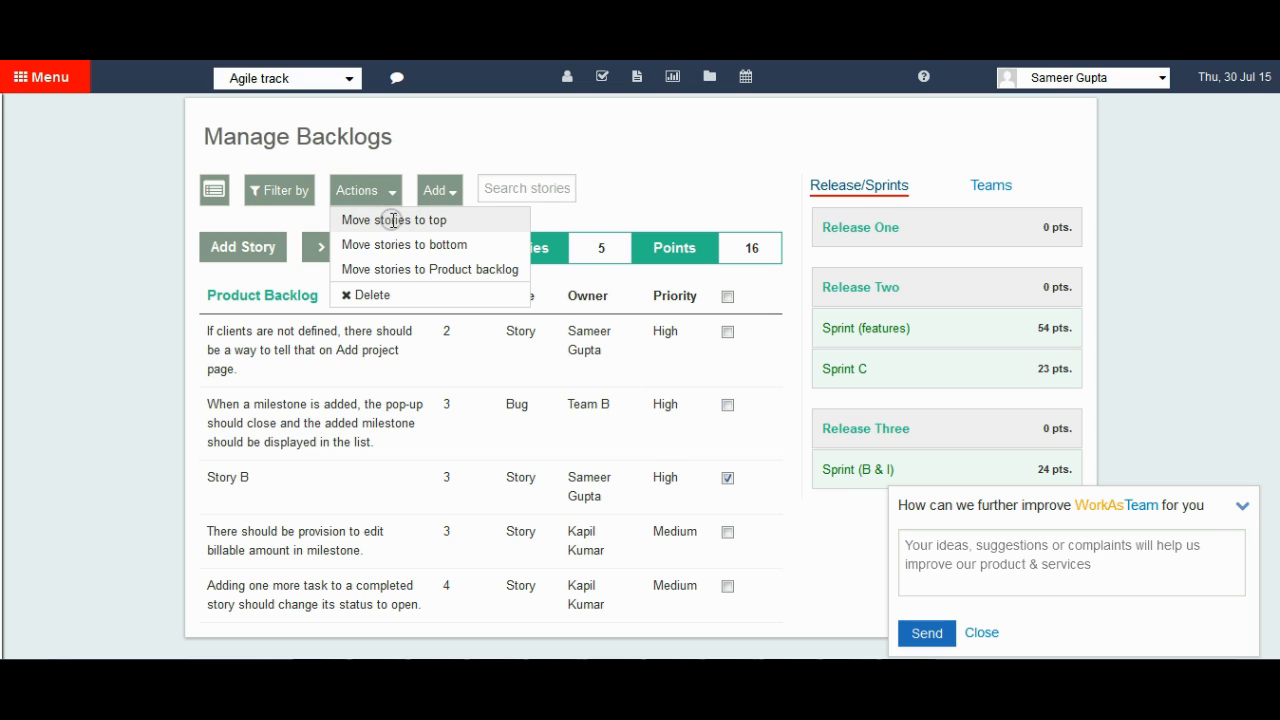
click(391, 220)
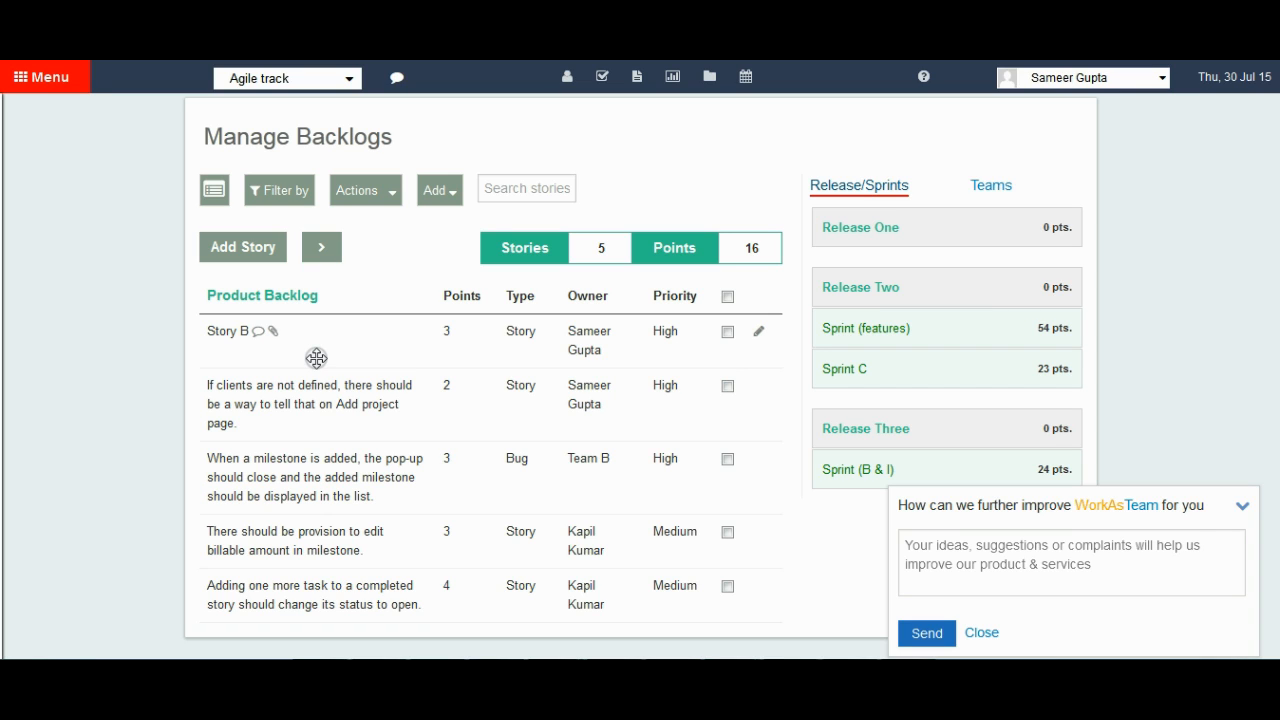
Filter the backlog by Medium priority and by High priority, and restore the list to all priorities.
click(289, 199)
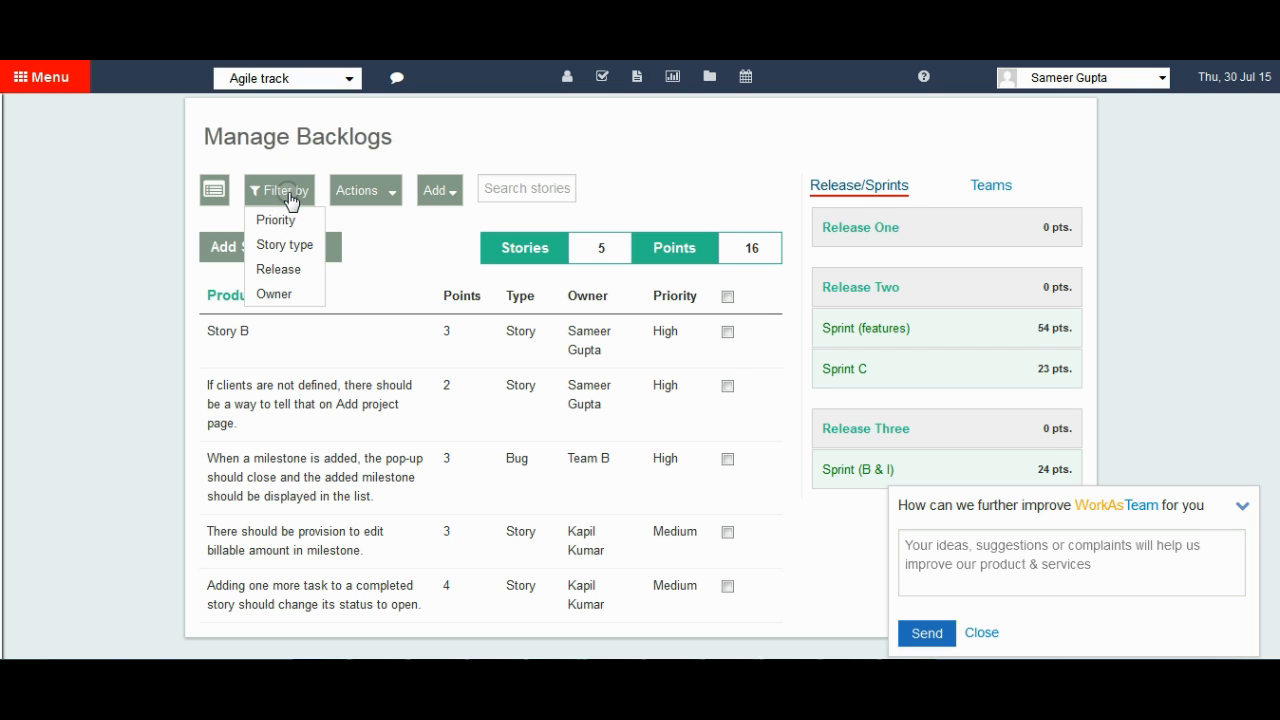
mouse_move(280, 218)
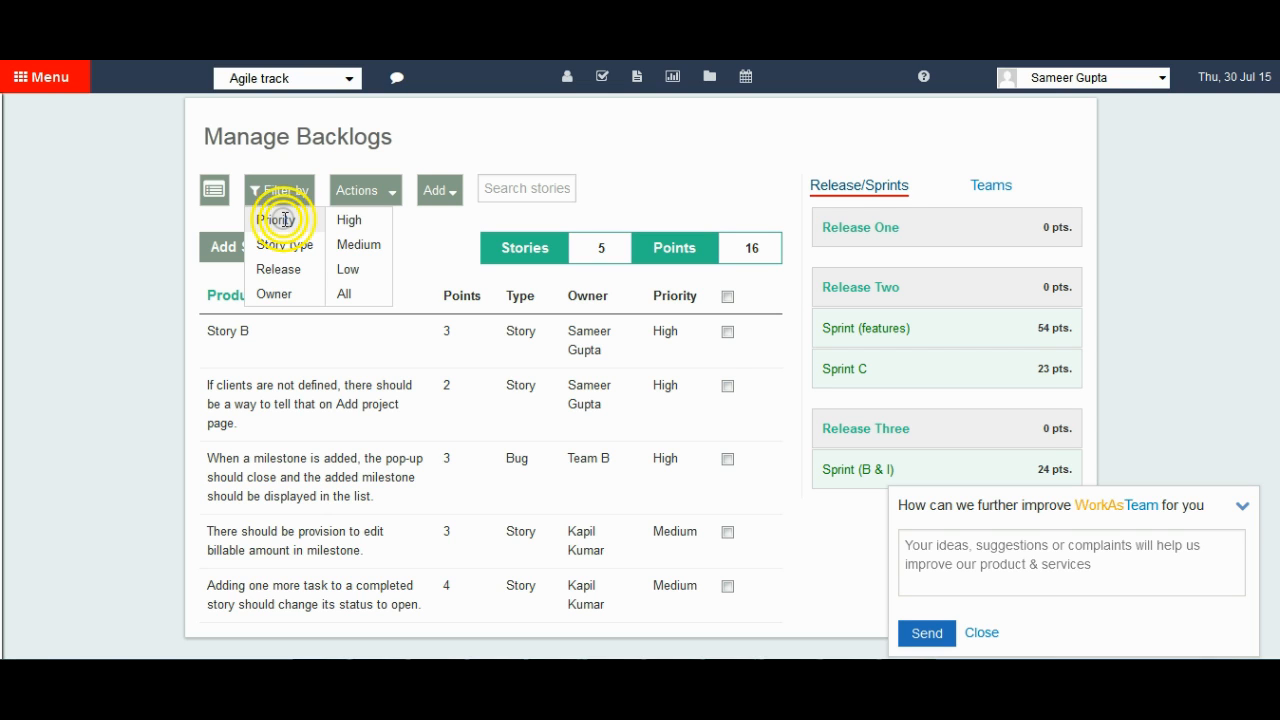
click(341, 244)
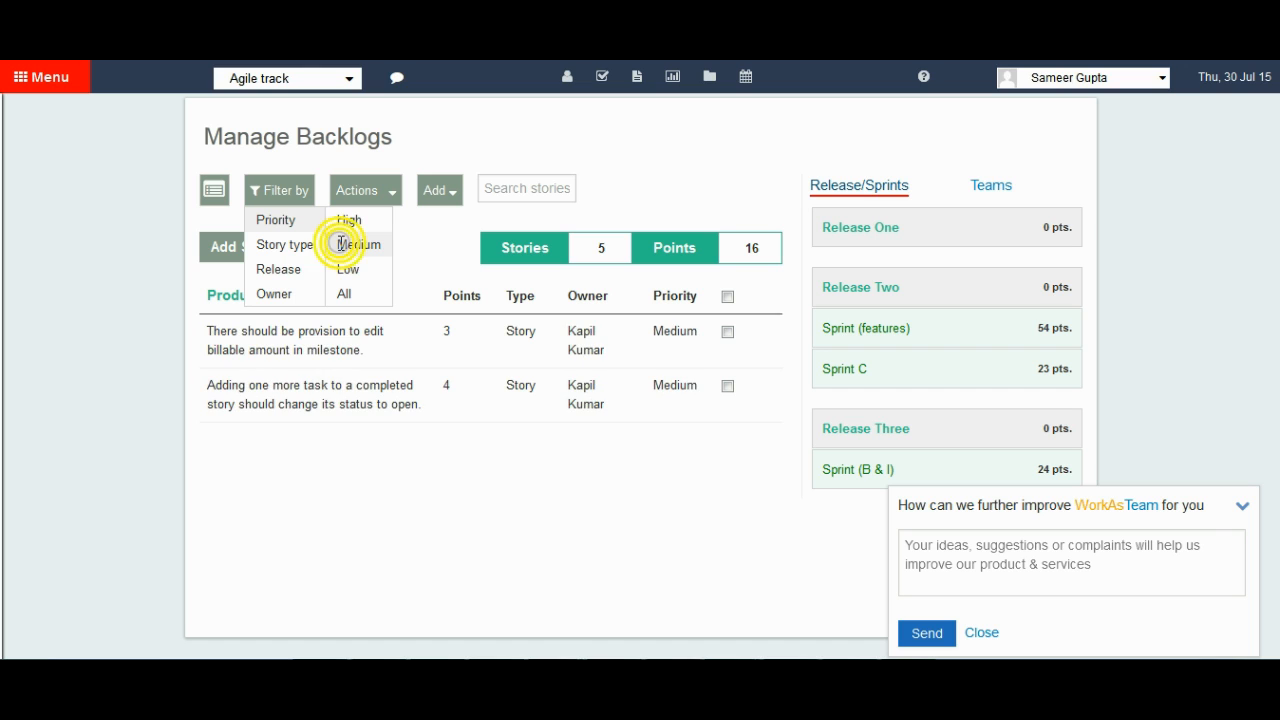
click(345, 219)
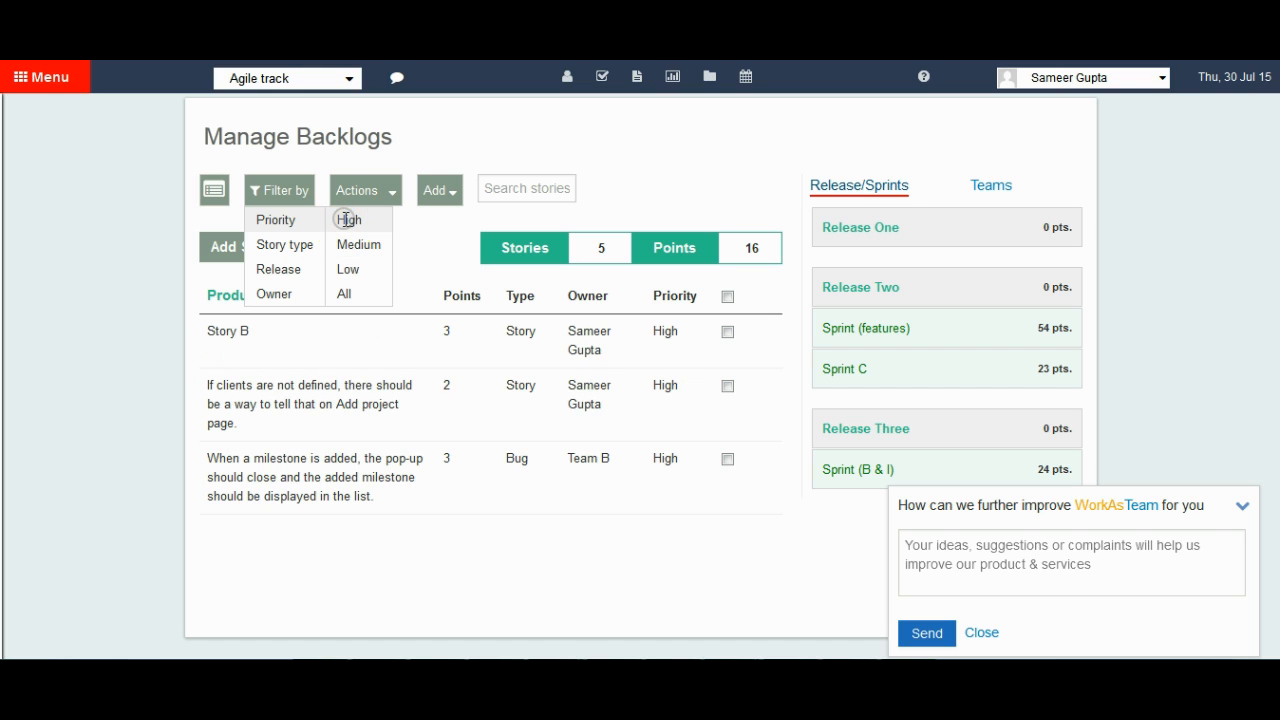
click(346, 291)
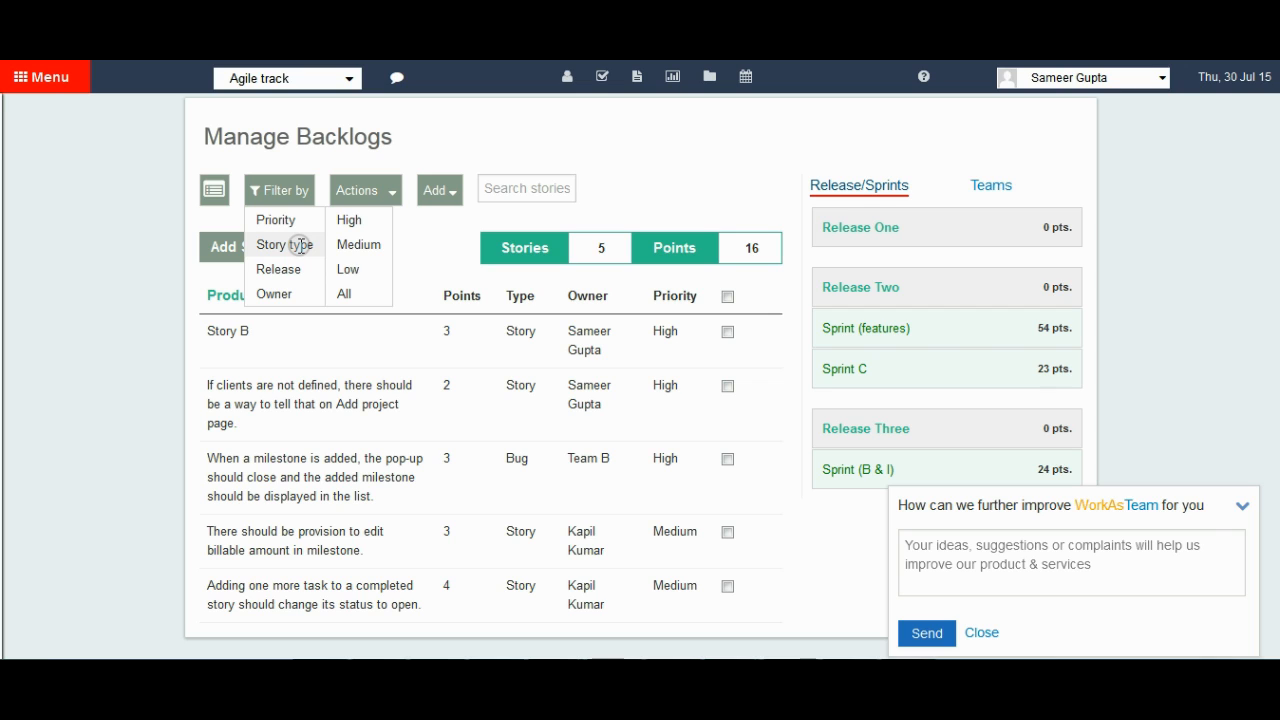
Filter the backlog by the Bug story type, and restore the list to all story types.
click(300, 245)
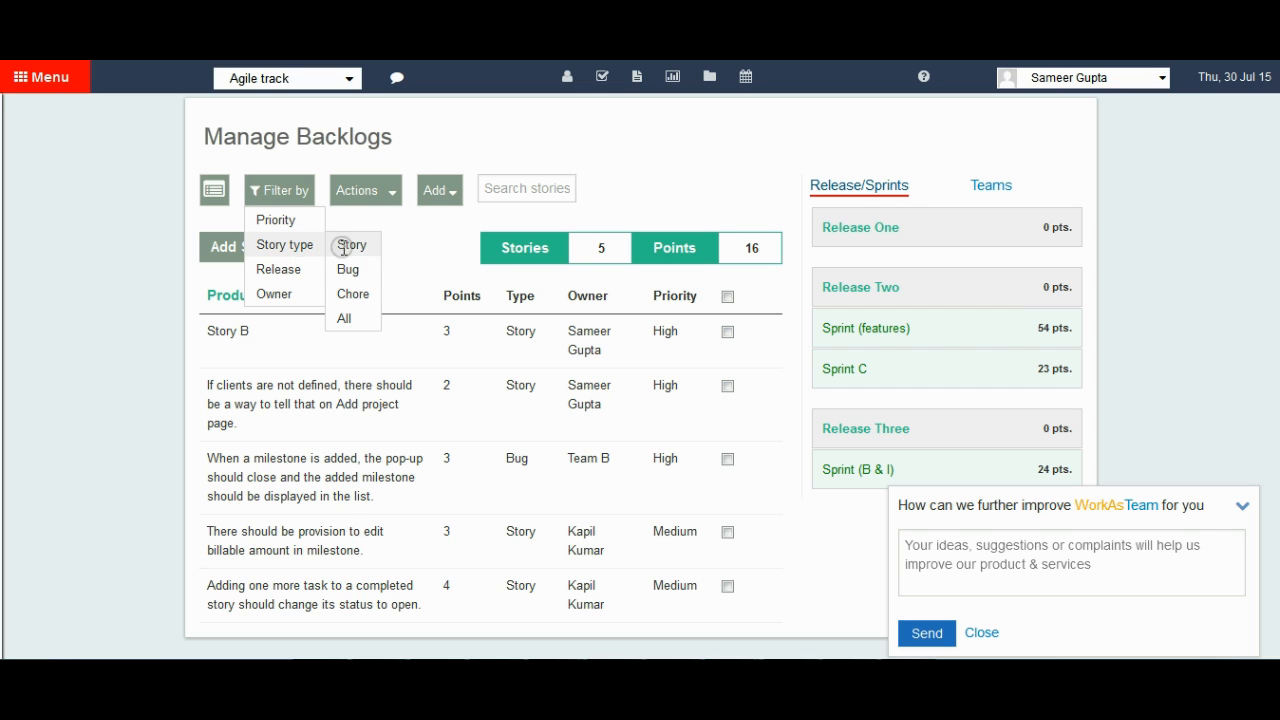
click(358, 271)
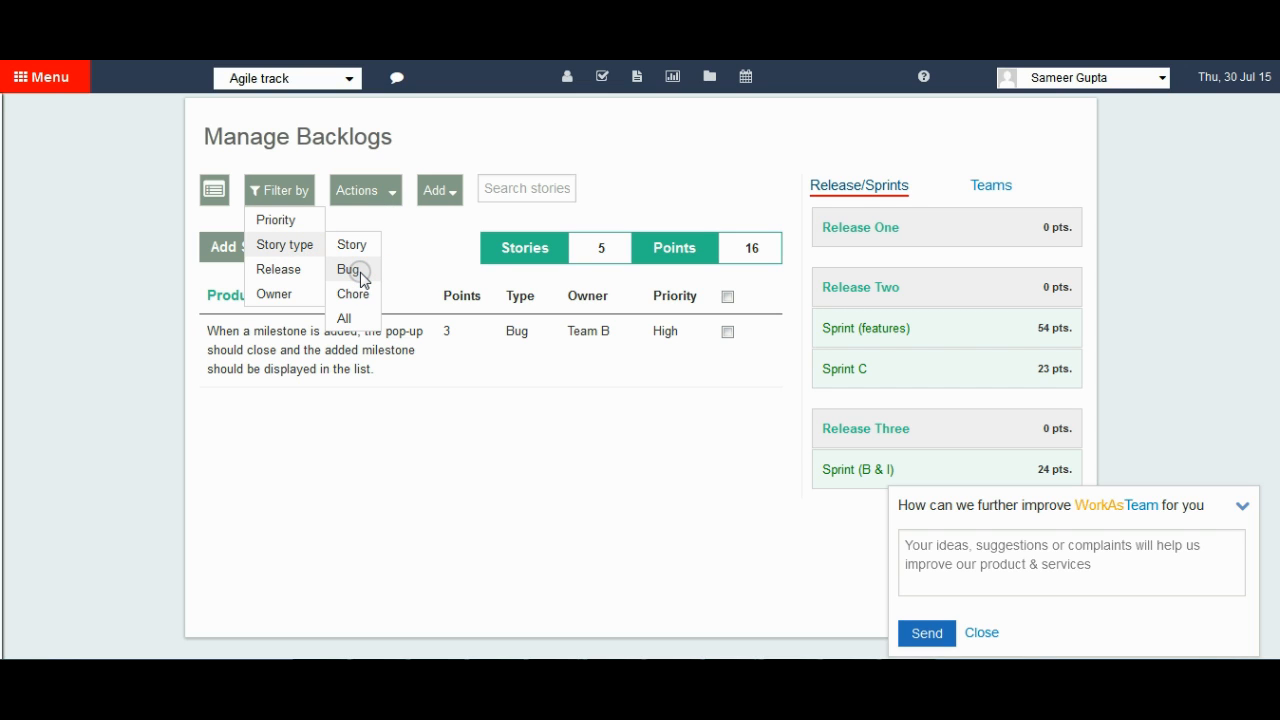
click(350, 315)
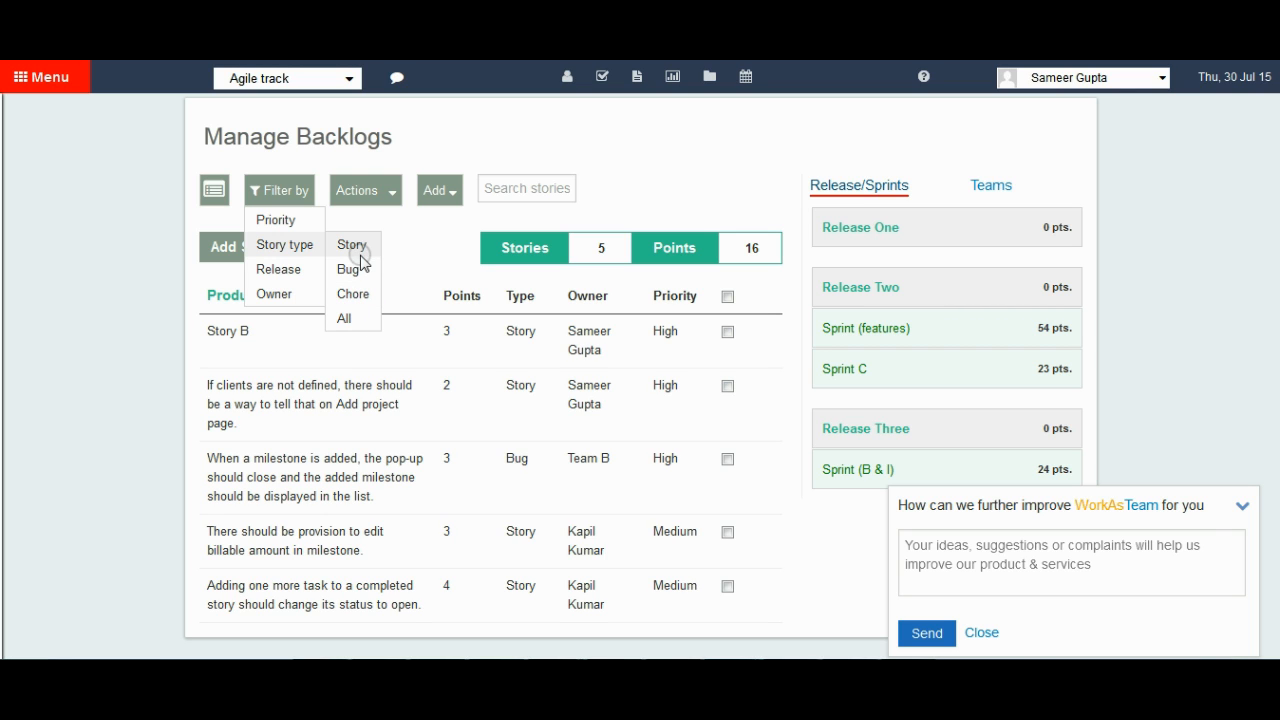
Filter the backlog to the stories owned by Team B.
click(315, 294)
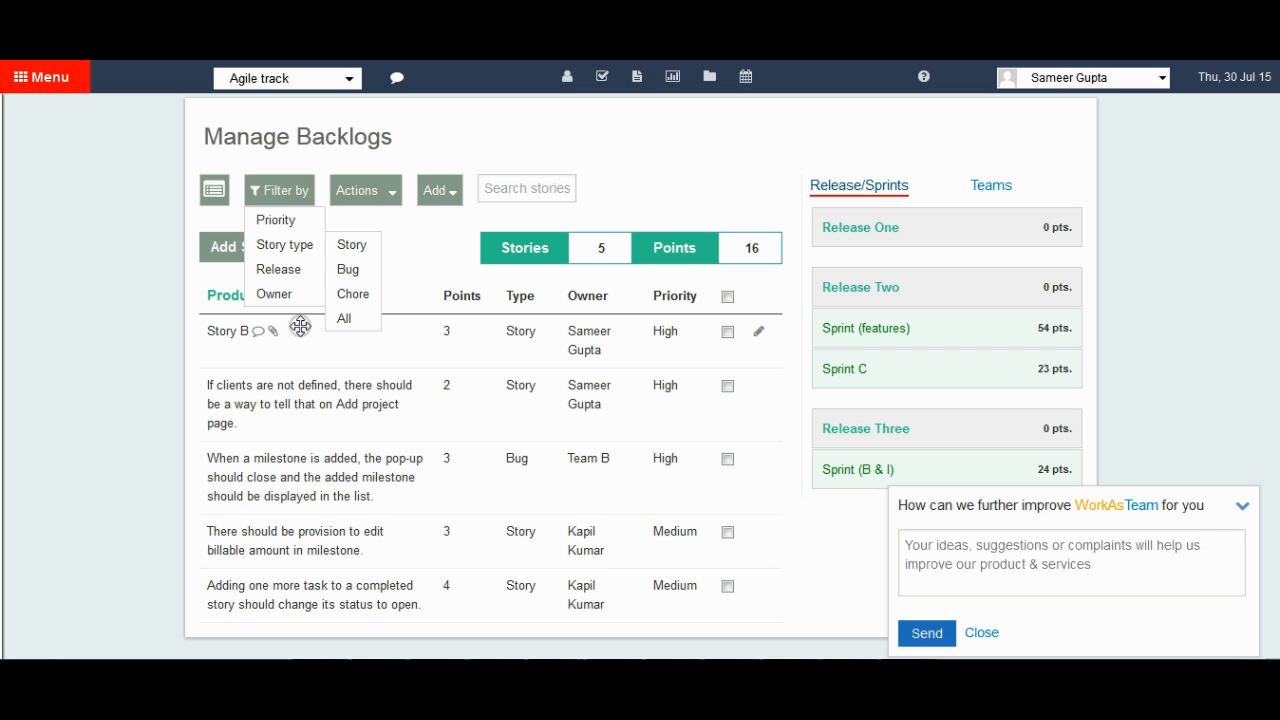
click(284, 294)
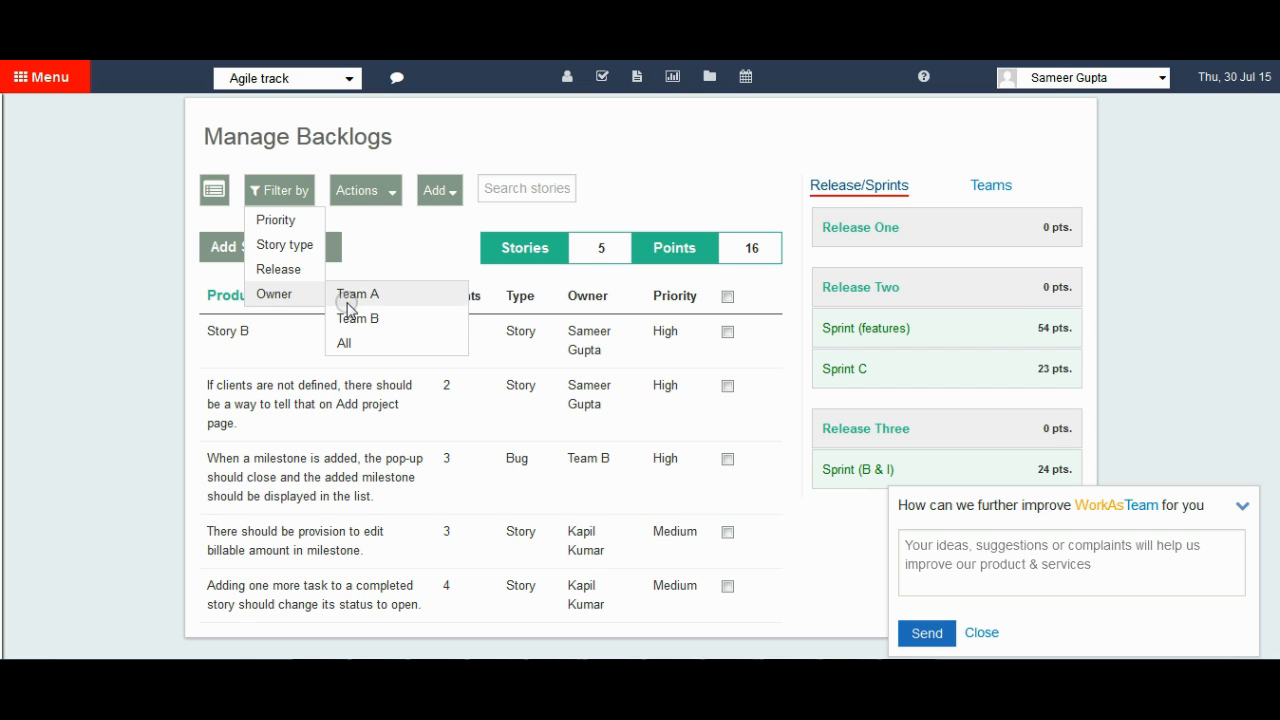
click(375, 319)
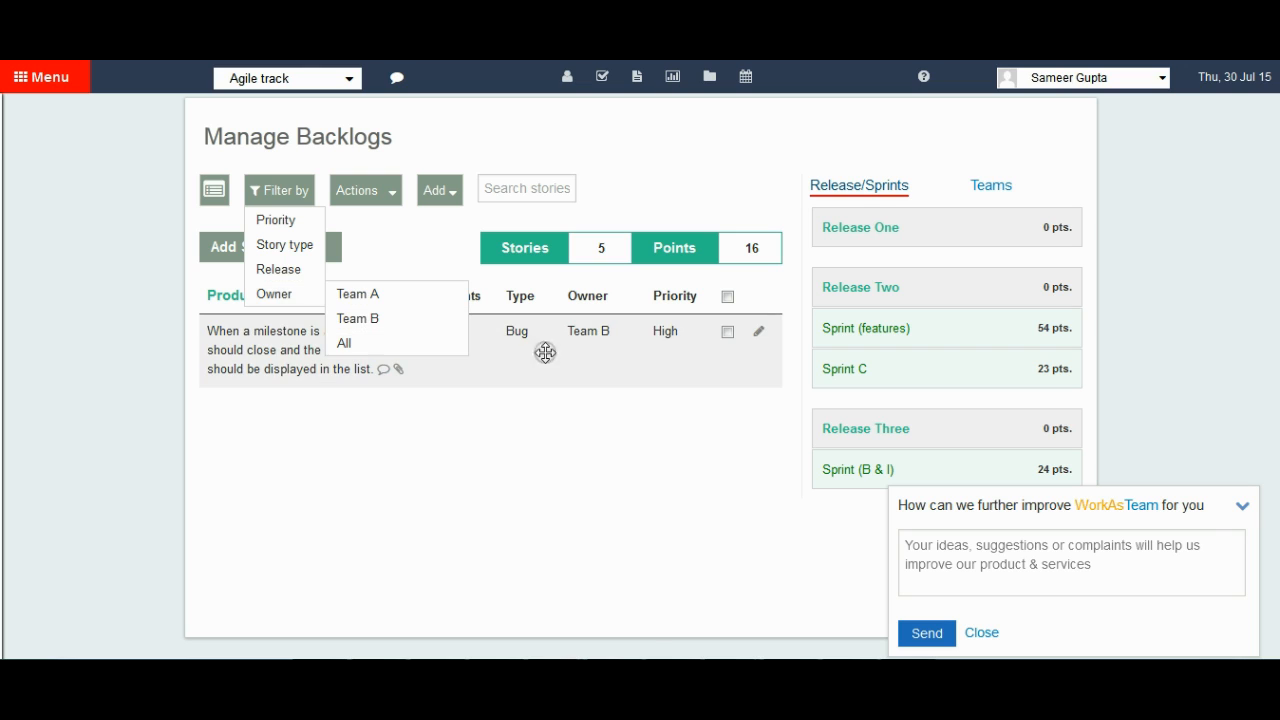
Reassign the milestone pop-up bug from Team B to the signed-in project member and dismiss the filter options.
click(596, 333)
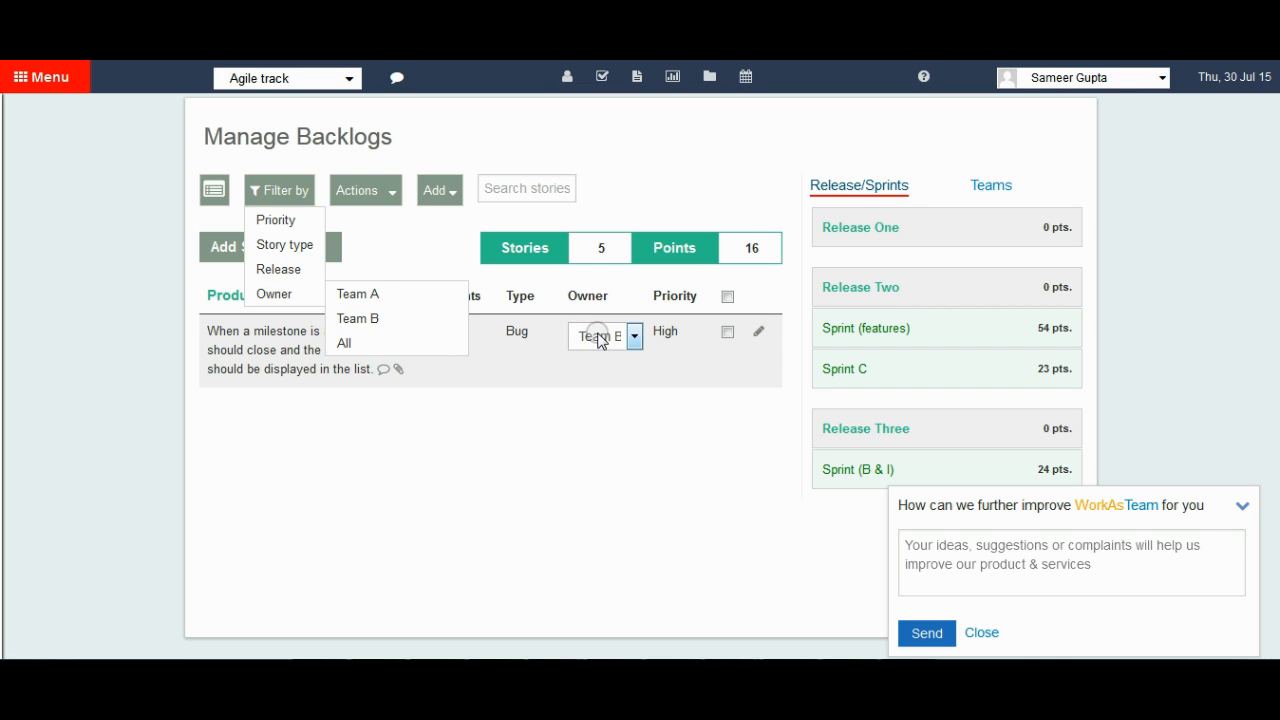
click(598, 336)
click(605, 391)
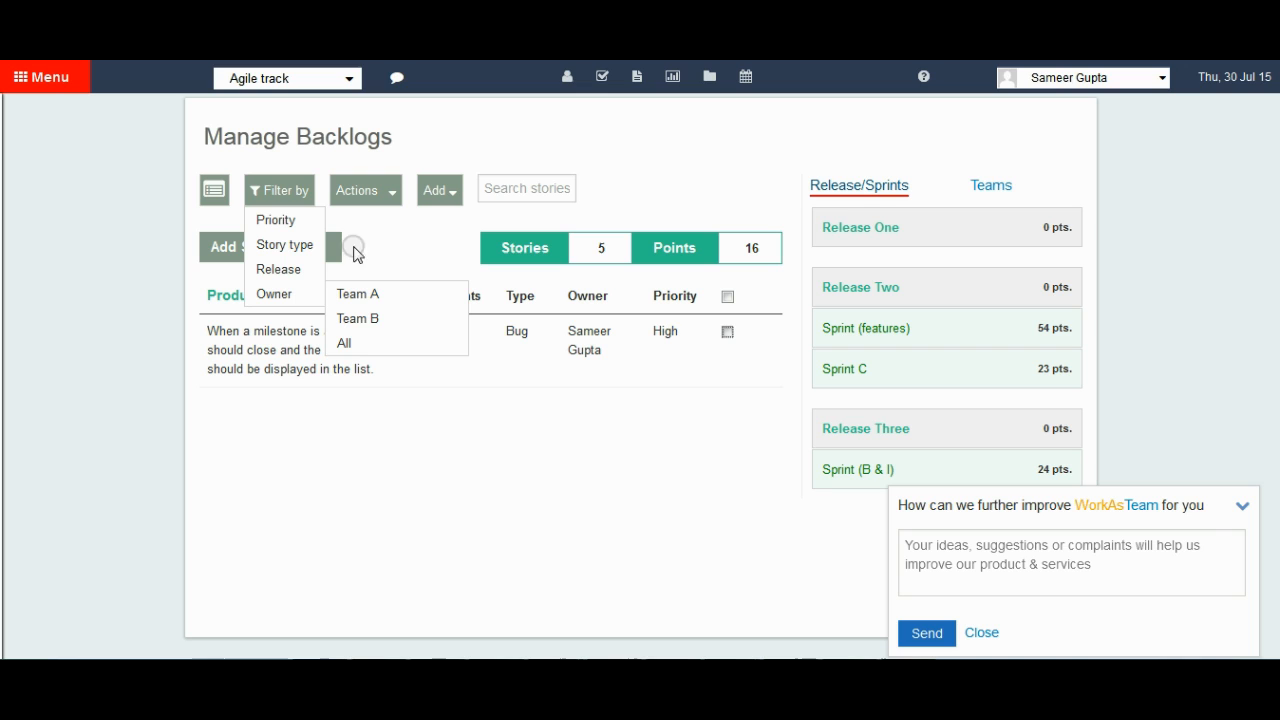
click(400, 250)
click(268, 192)
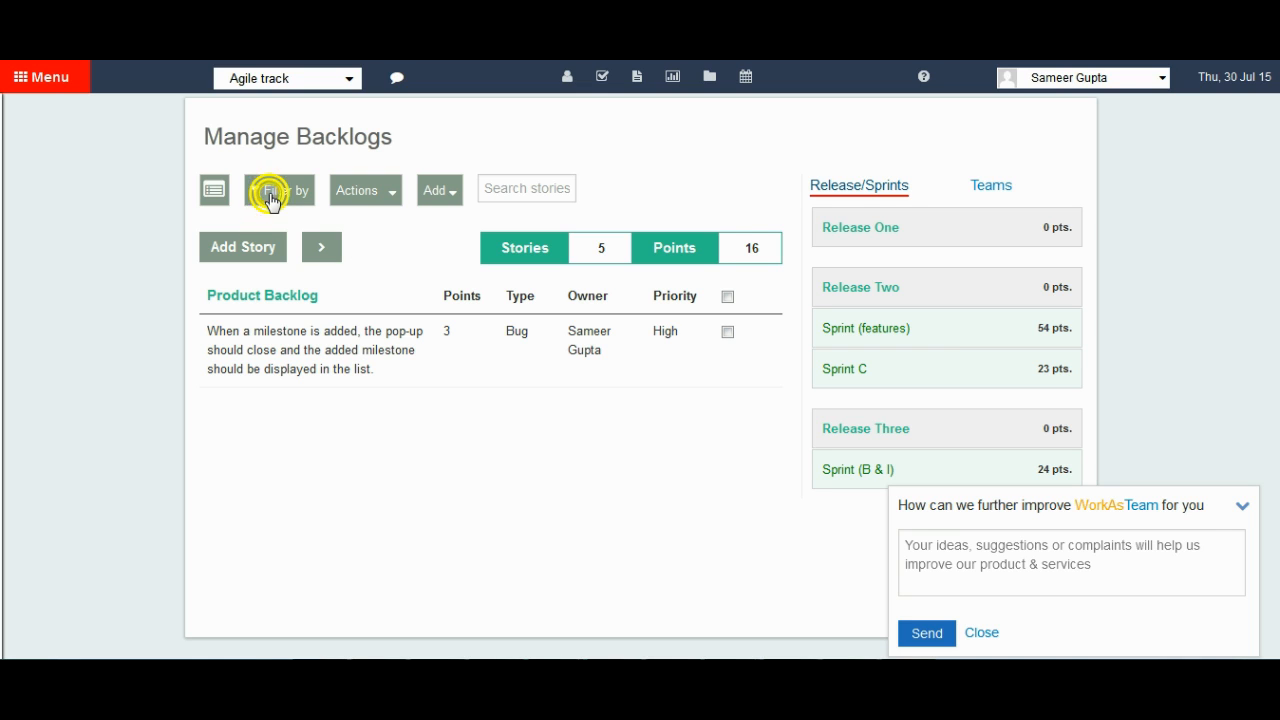
click(381, 196)
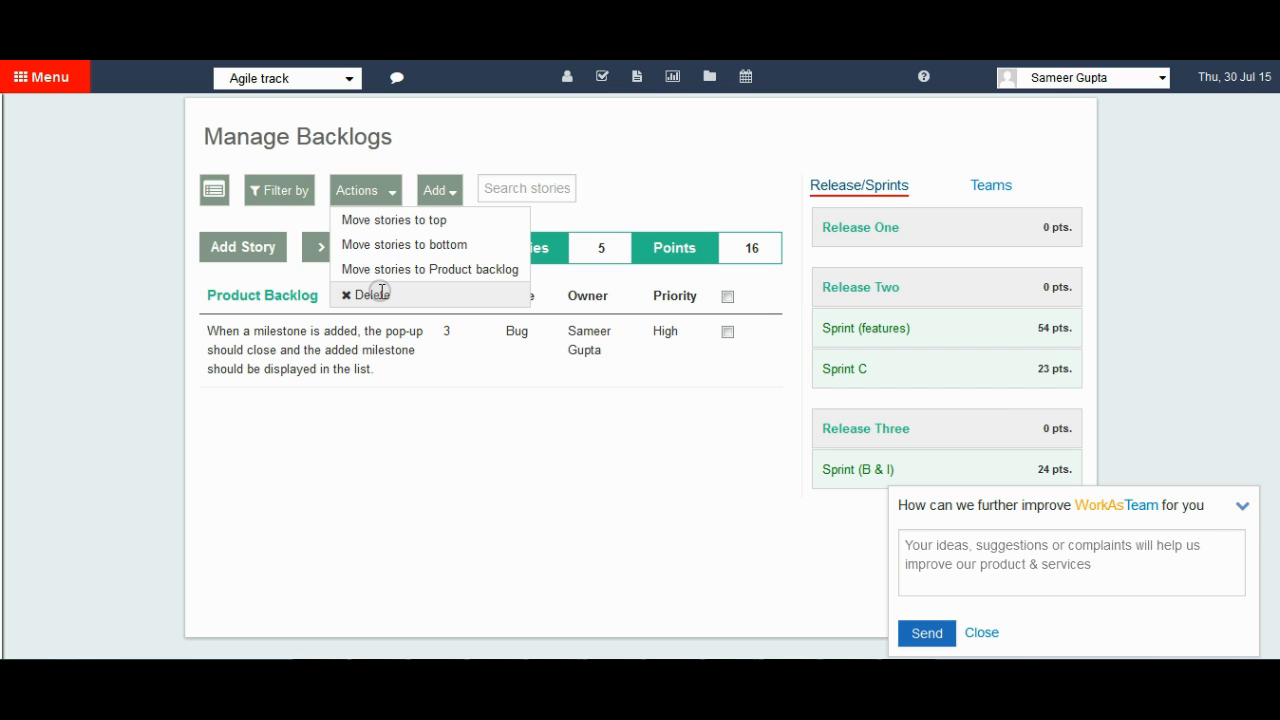
click(362, 191)
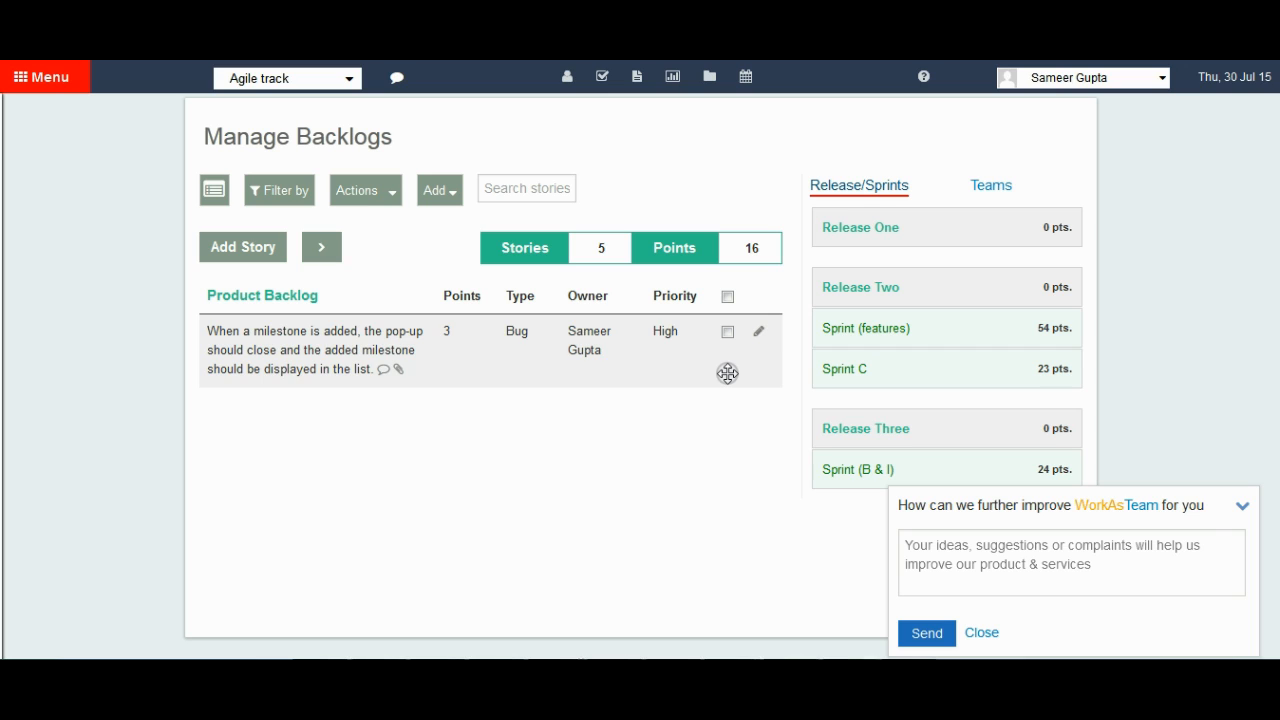
mouse_move(980, 237)
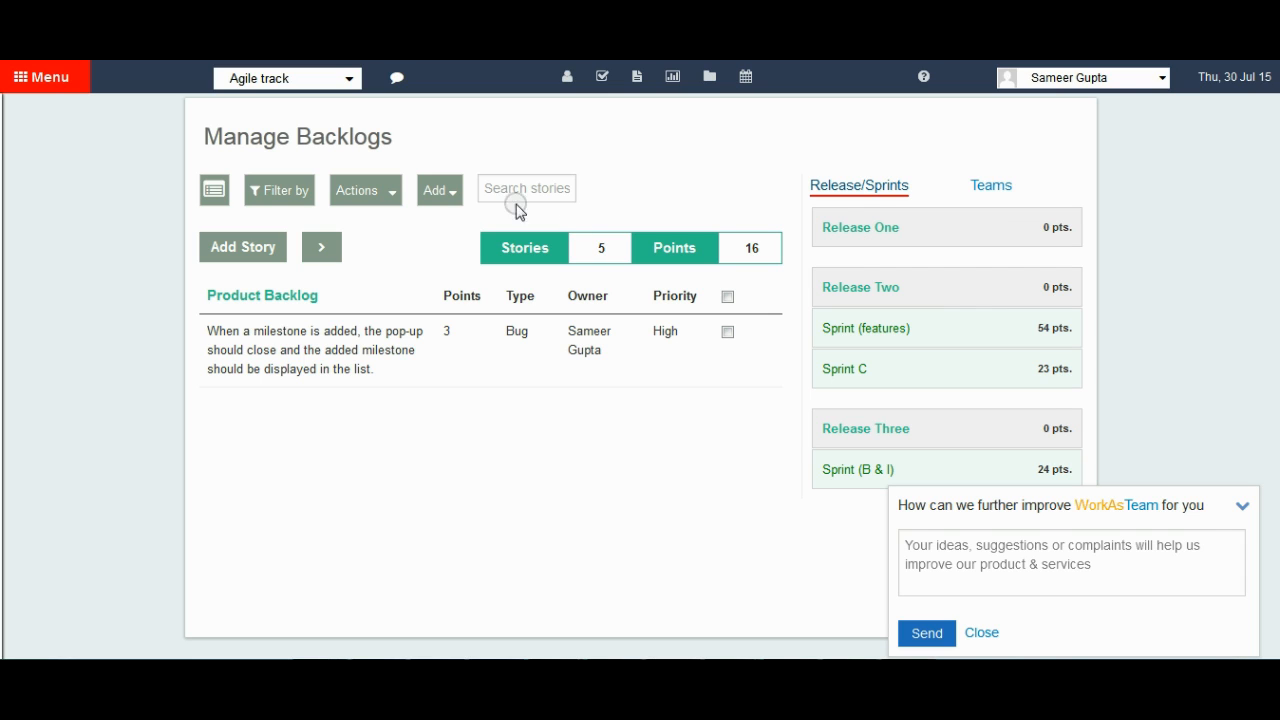
Start a new release in the backlog and name it Release Four.
click(440, 190)
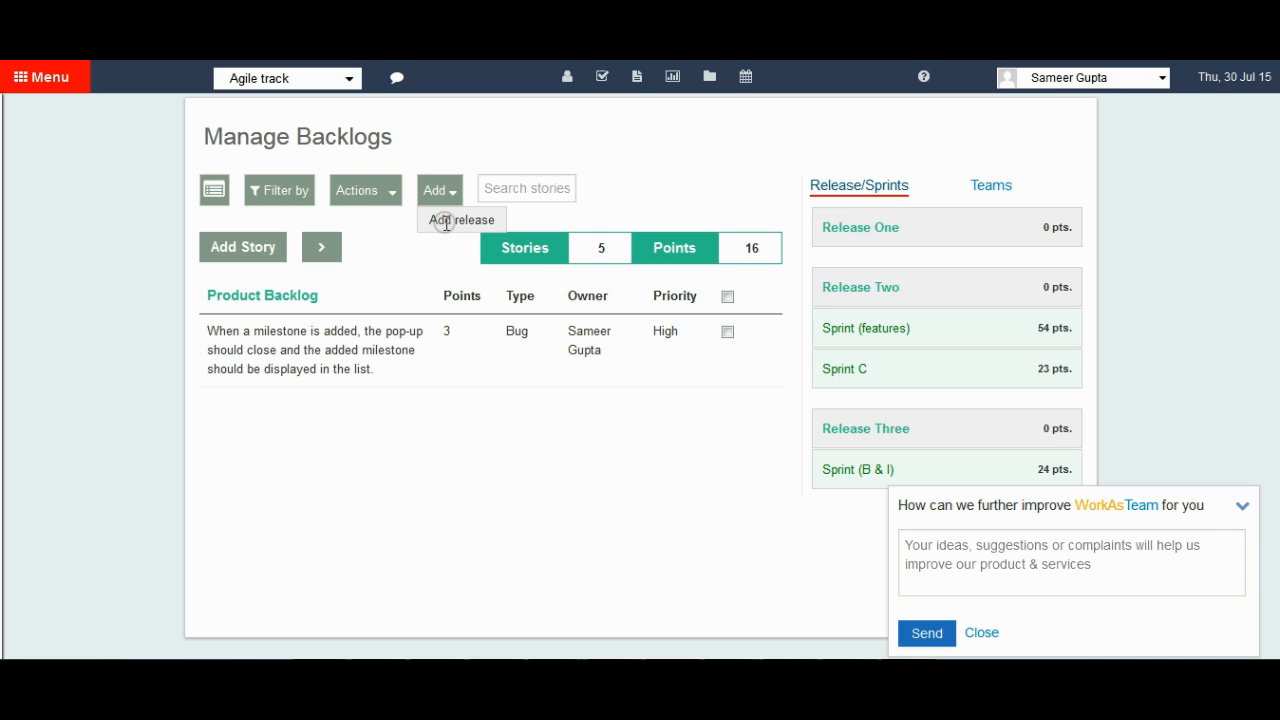
click(446, 217)
click(566, 334)
text(Ree)
key(BackSpace)
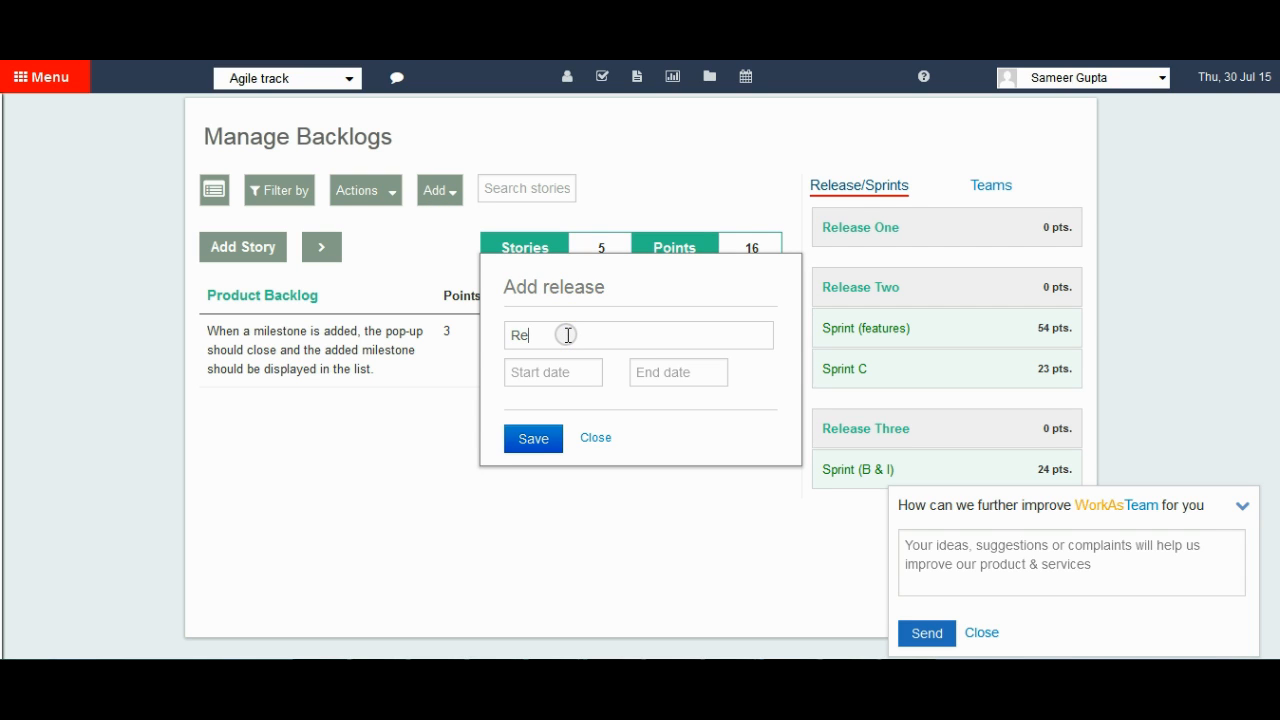
text(lease Four)
key(Tab)
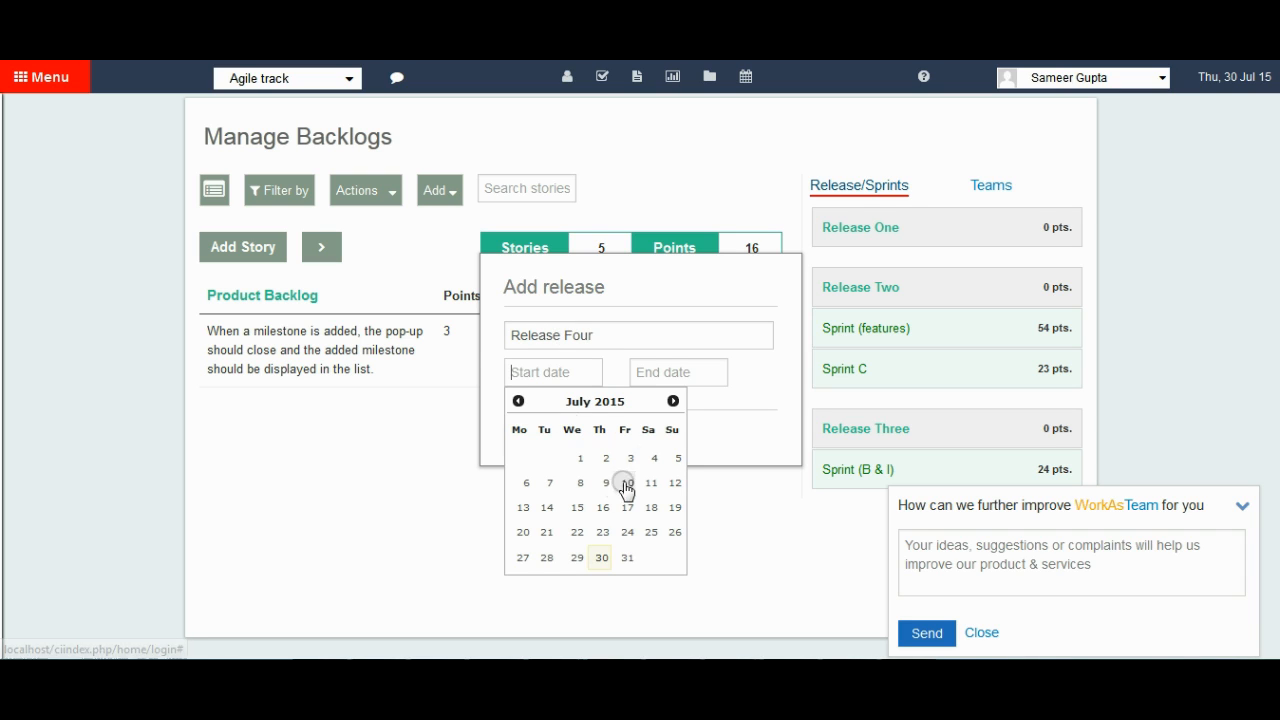
Schedule Release Four from 01/08/2015 to 31/08/2015, save it, and dismiss the release form and feedback box.
click(673, 401)
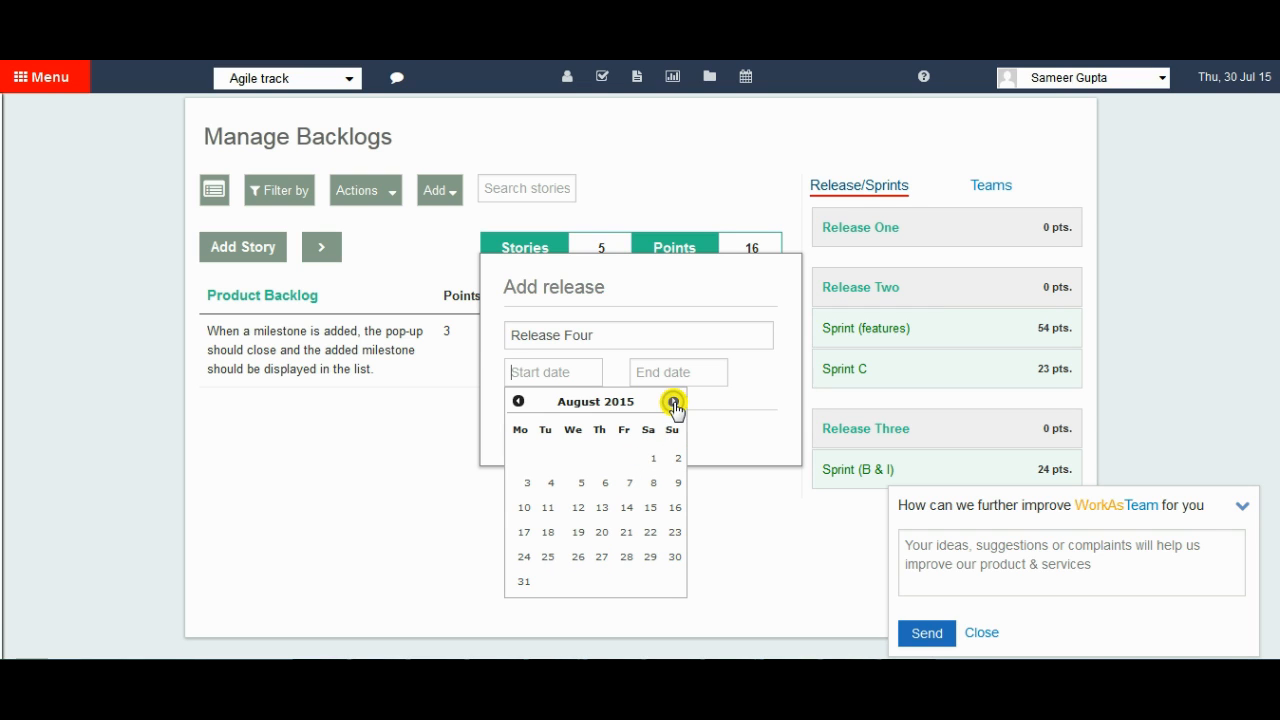
click(651, 462)
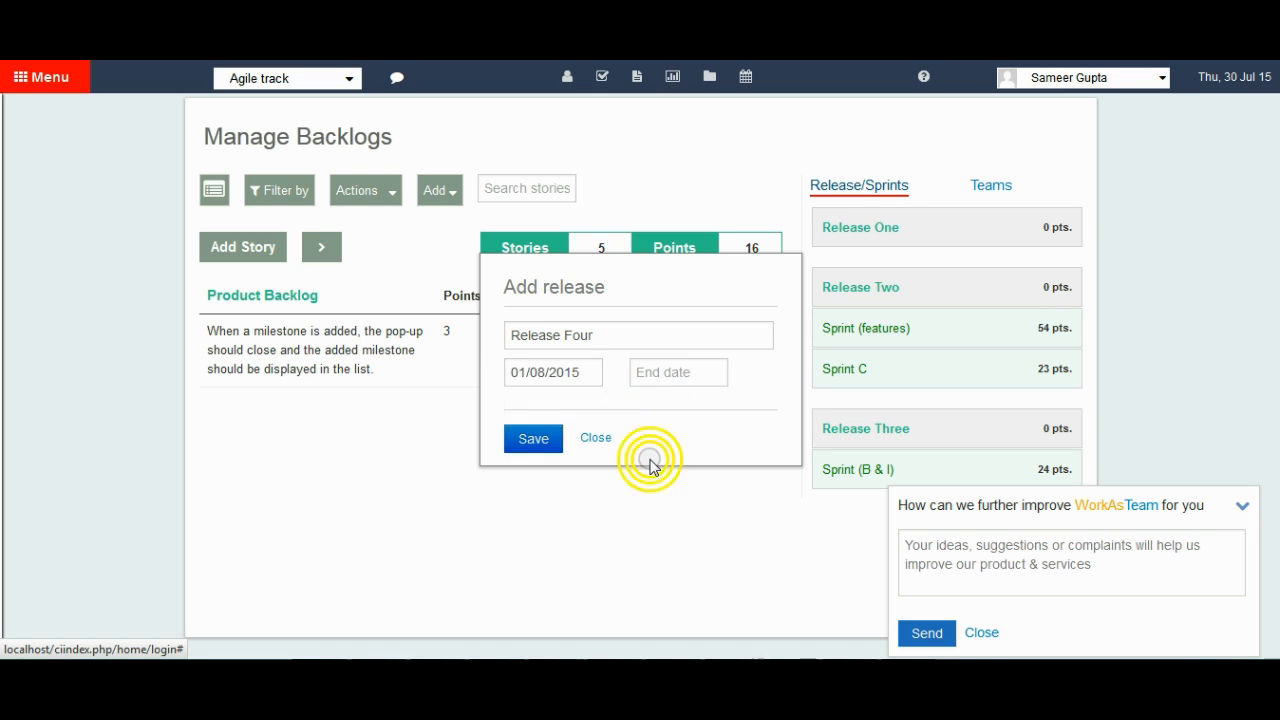
click(688, 374)
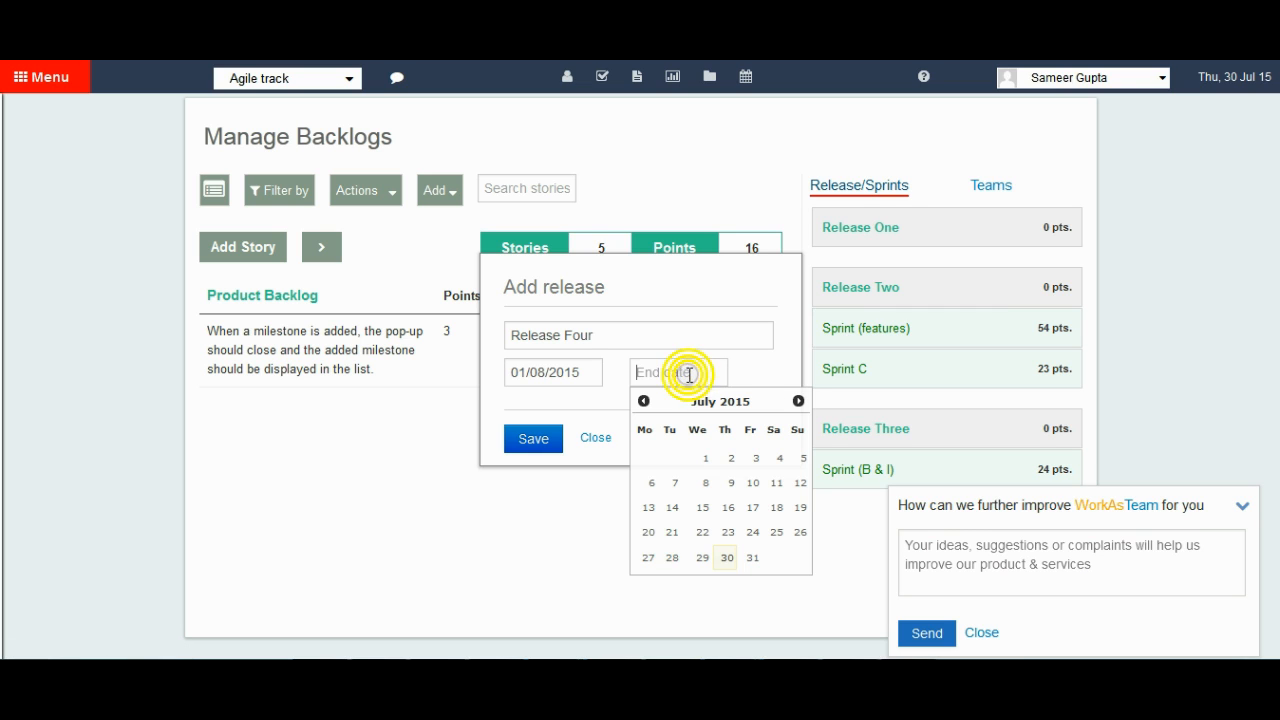
click(798, 402)
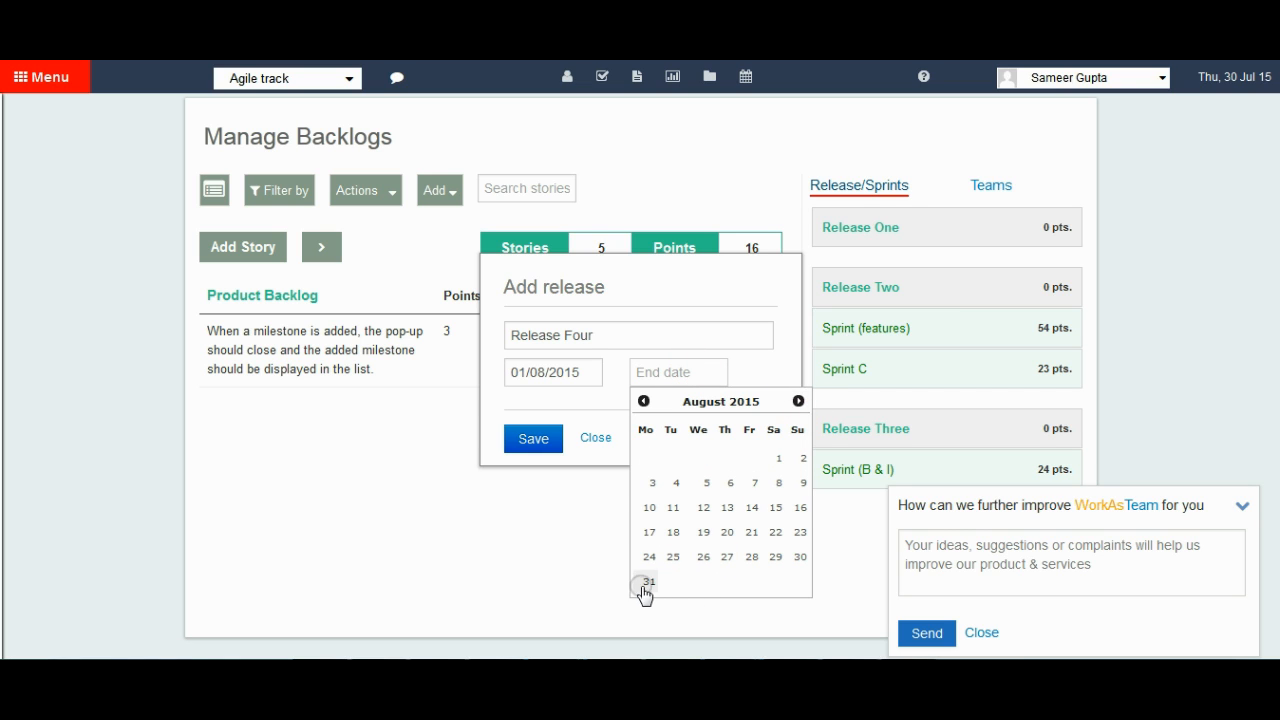
click(645, 582)
click(535, 440)
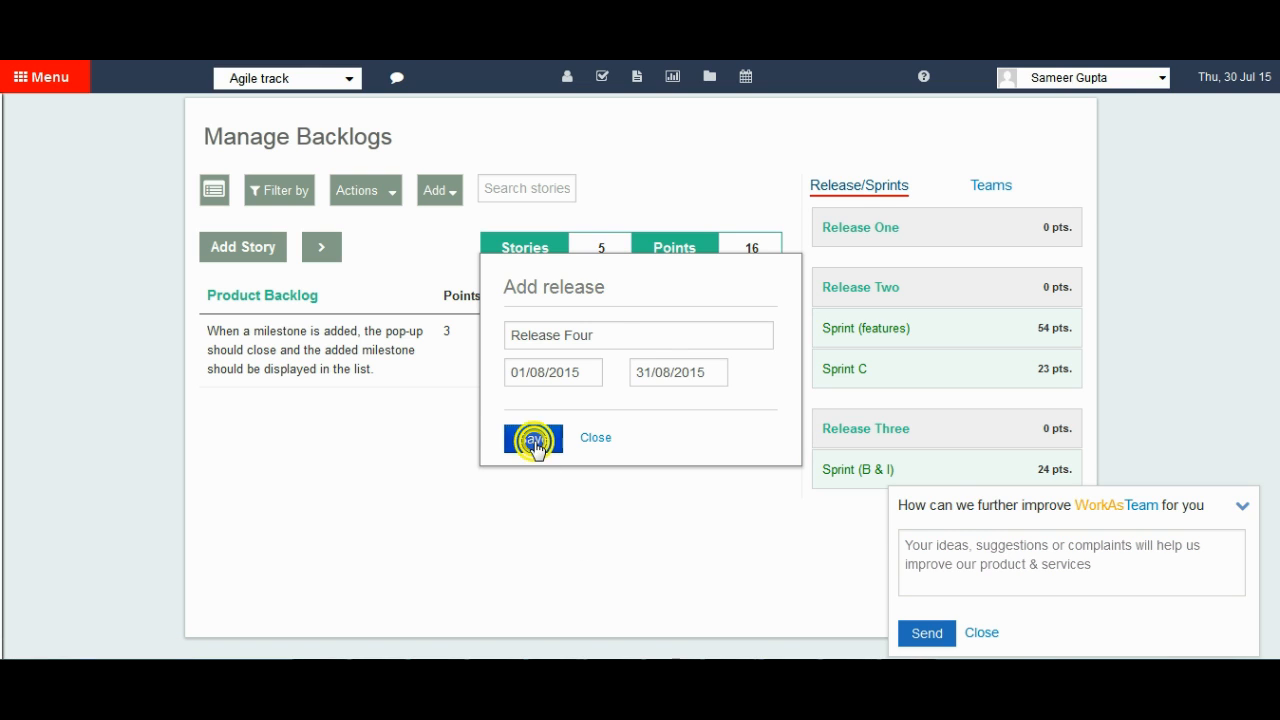
click(596, 438)
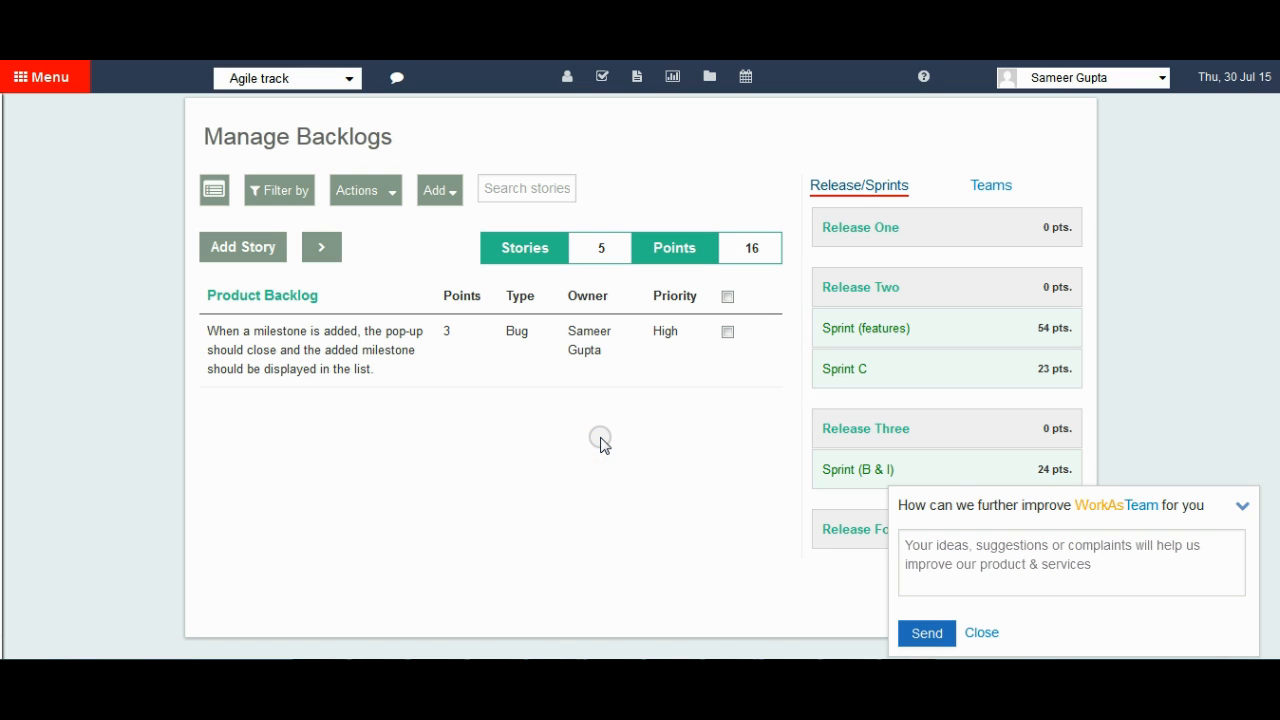
click(986, 635)
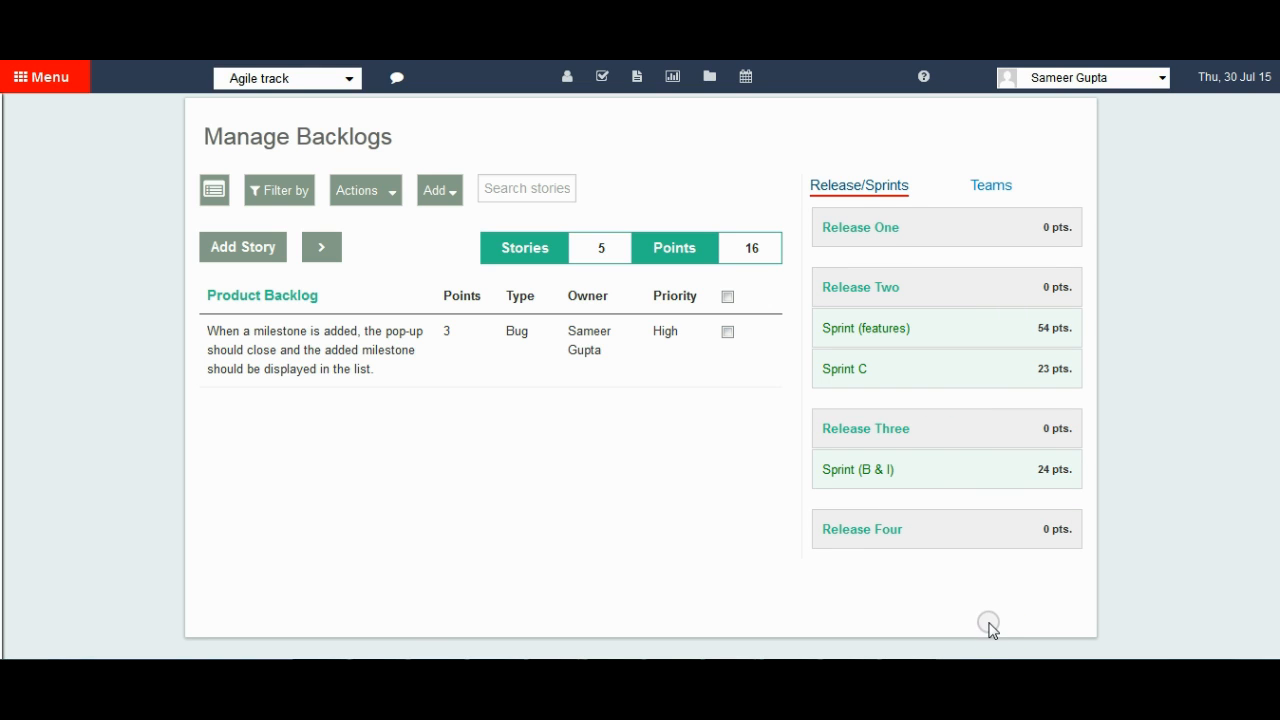
Start a new sprint under Release Four and name it "Sprint for release four".
click(978, 530)
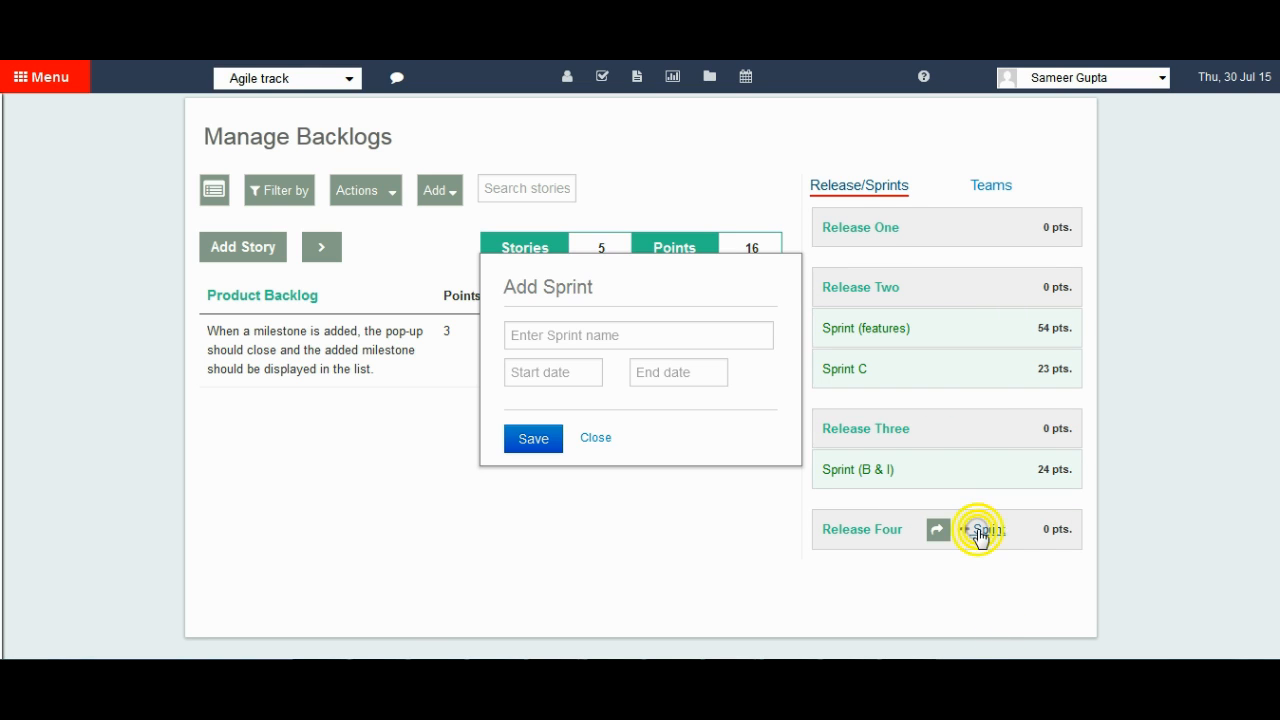
click(684, 334)
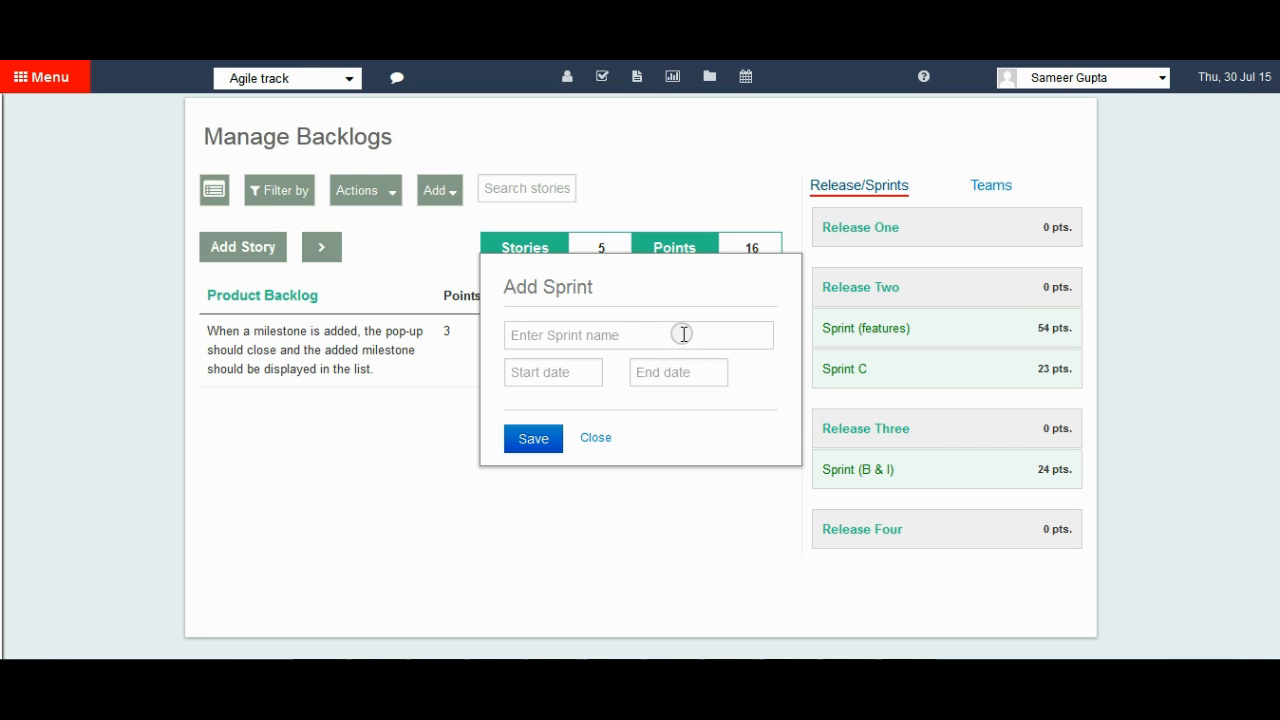
text(Sprint for release four)
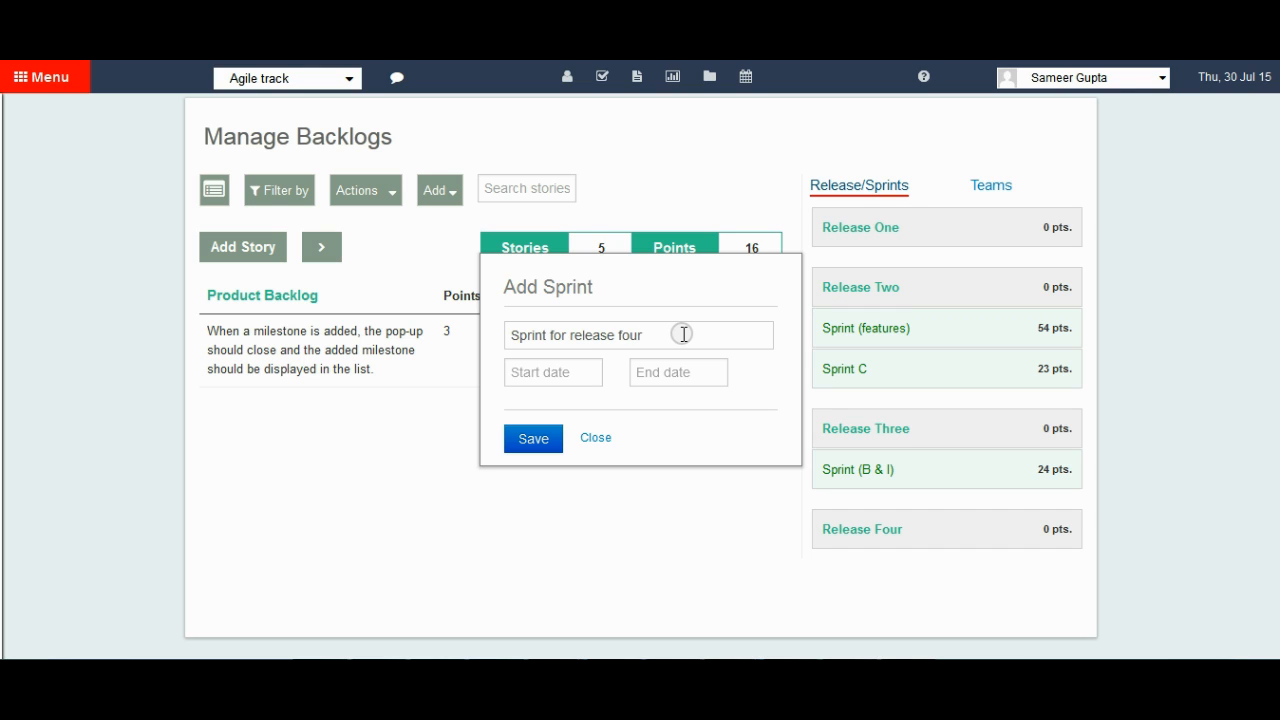
Set the new sprint's dates to 01/08/2015 and 15/07/2015, then save it and close the form.
click(557, 372)
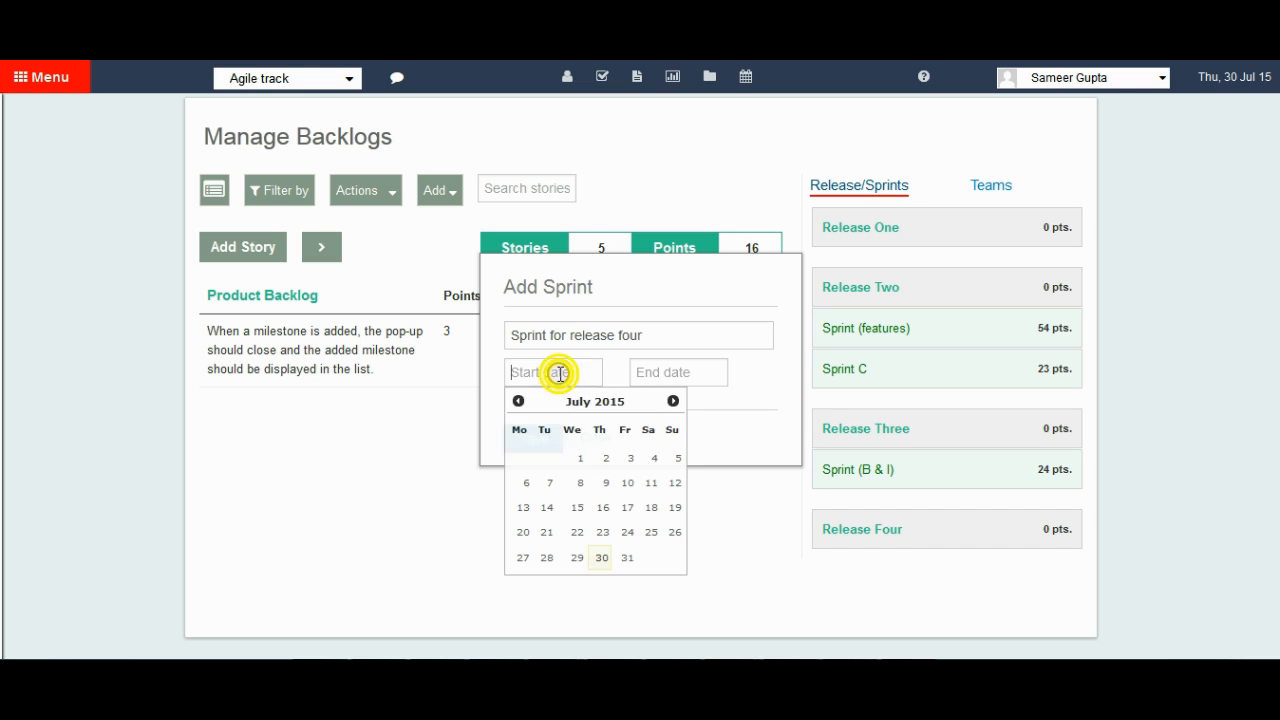
click(673, 401)
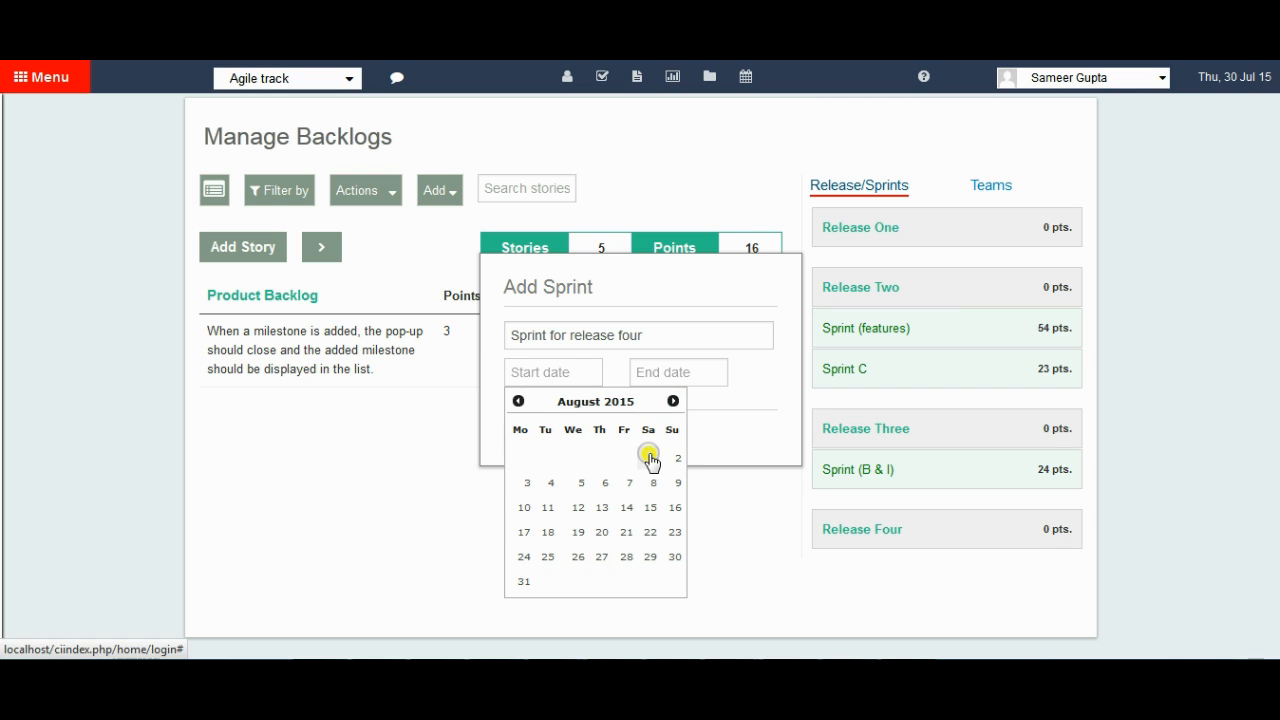
click(651, 456)
click(680, 372)
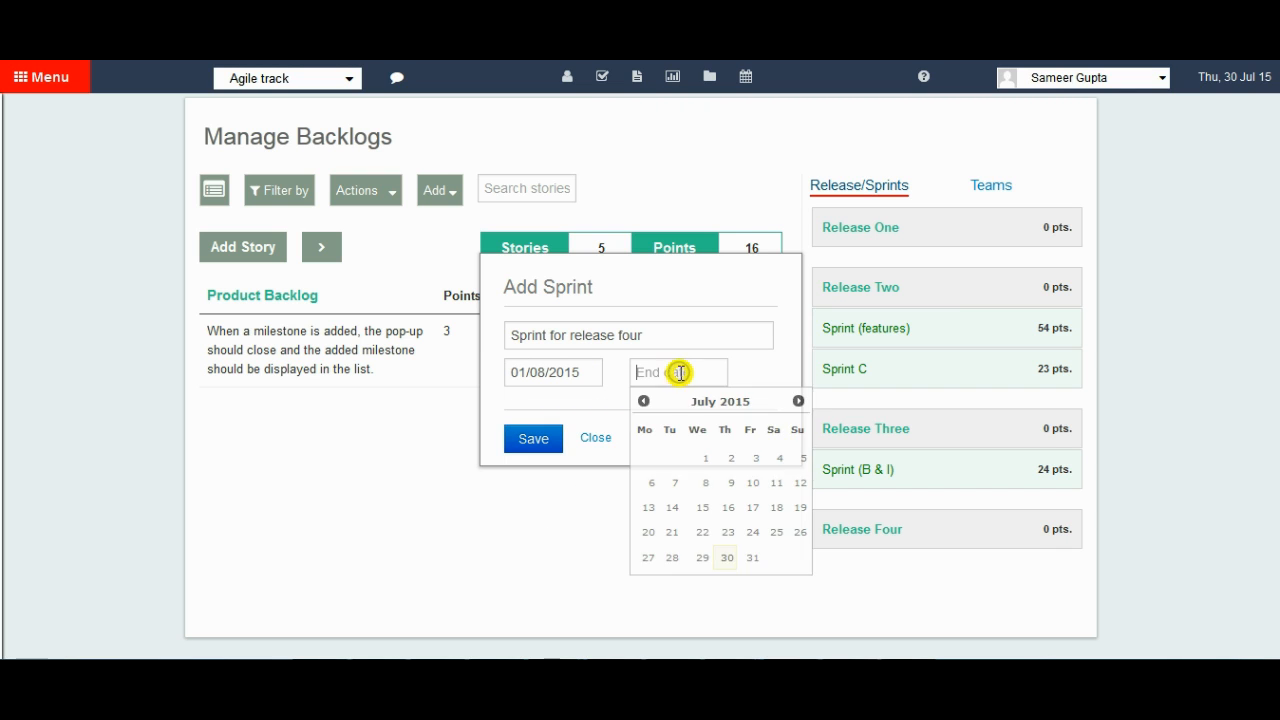
click(704, 508)
click(520, 438)
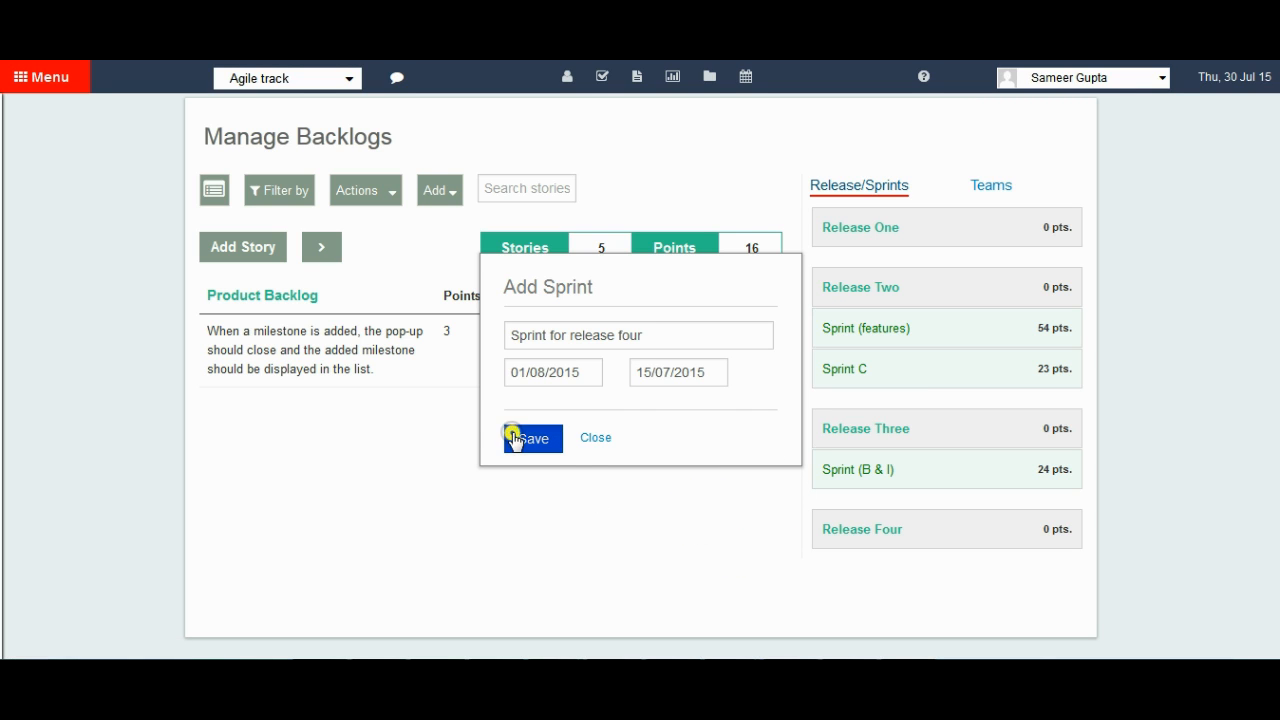
click(590, 440)
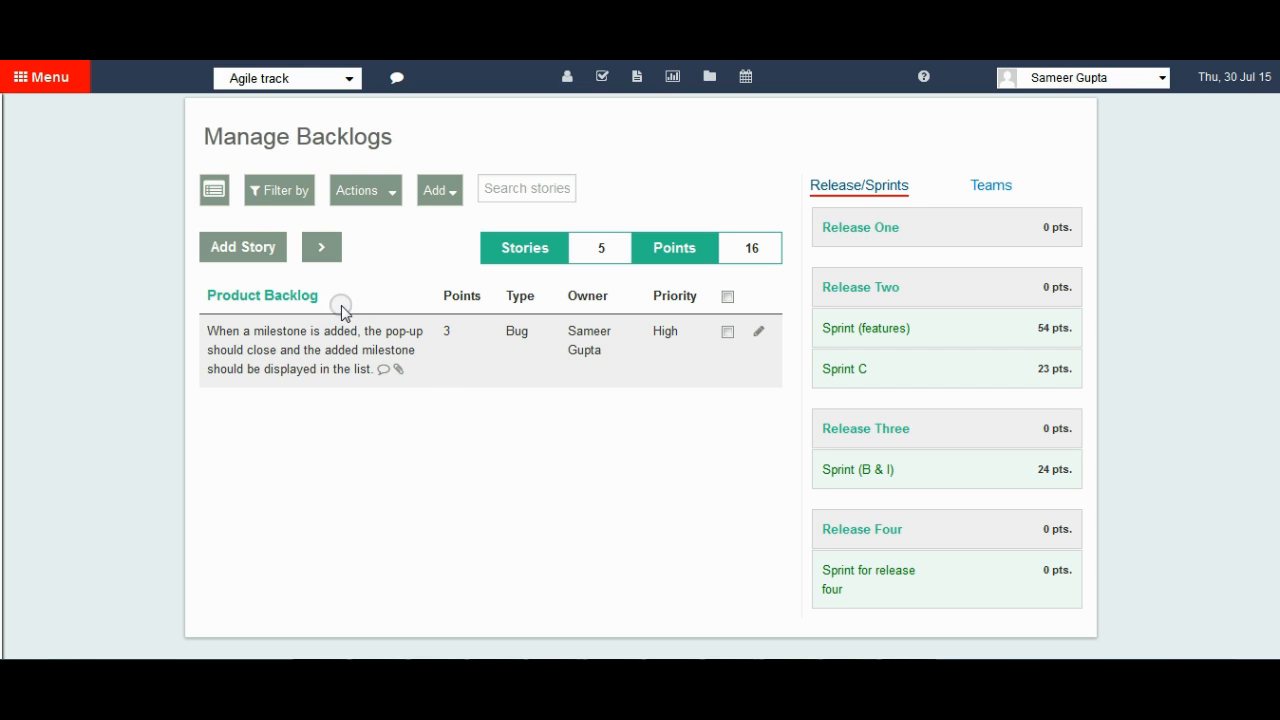
Show the full product backlog and assign Story B to Sprint (features) in Release Two.
click(214, 190)
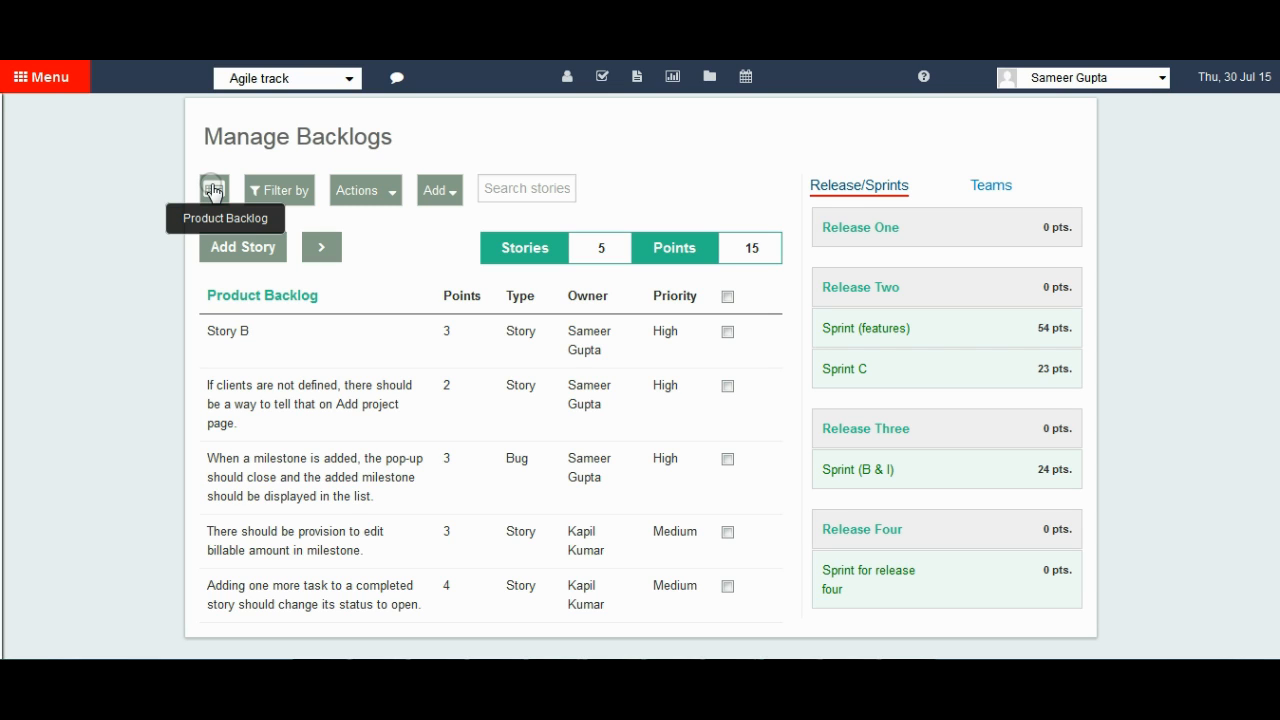
click(727, 334)
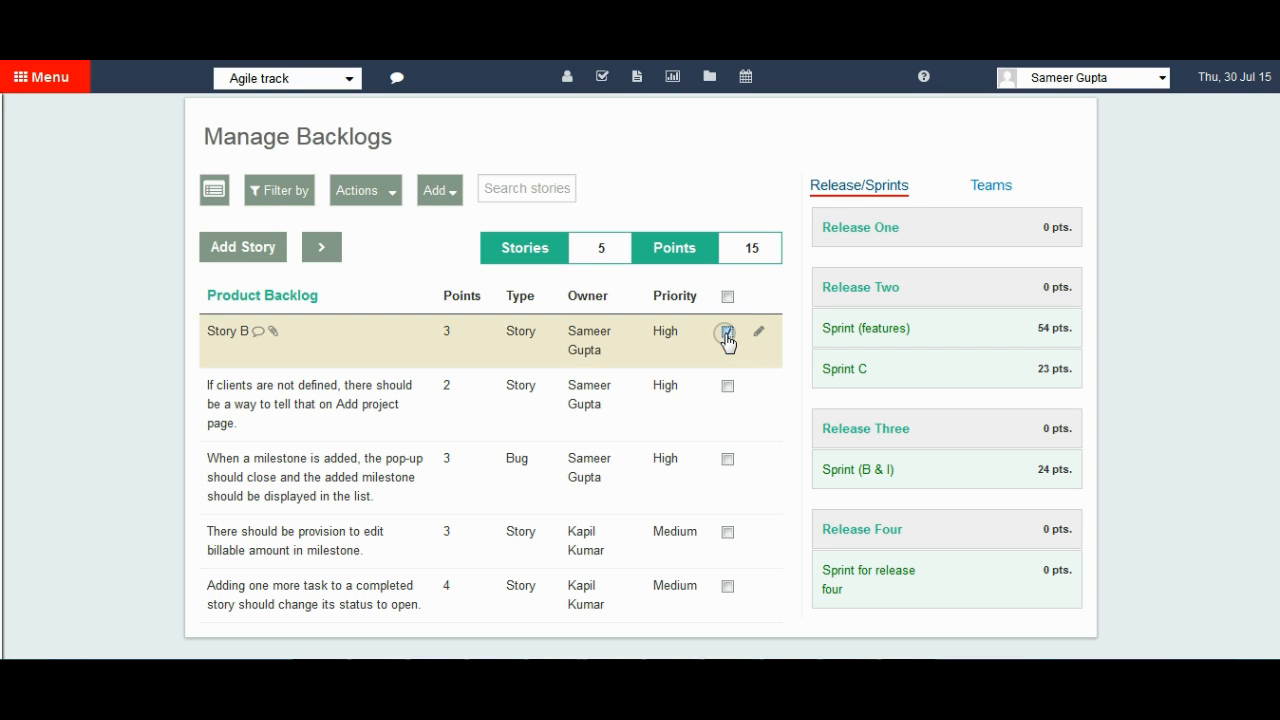
mouse_move(960, 336)
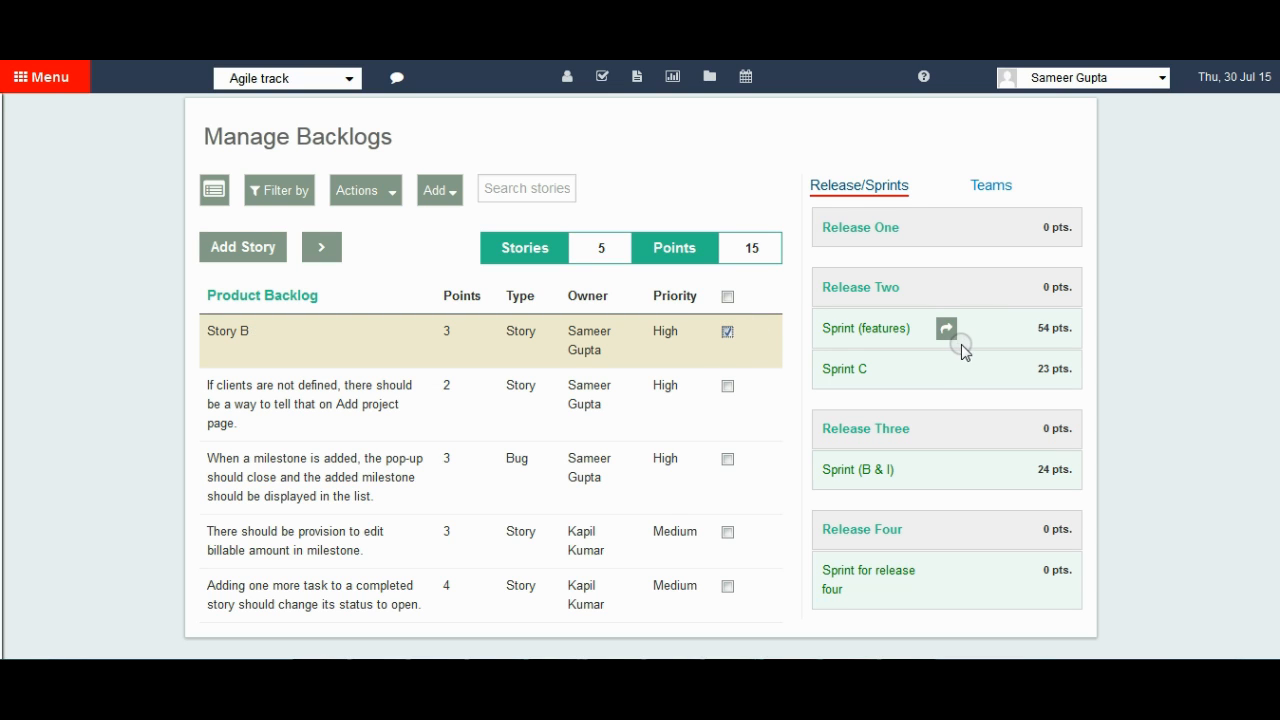
click(946, 330)
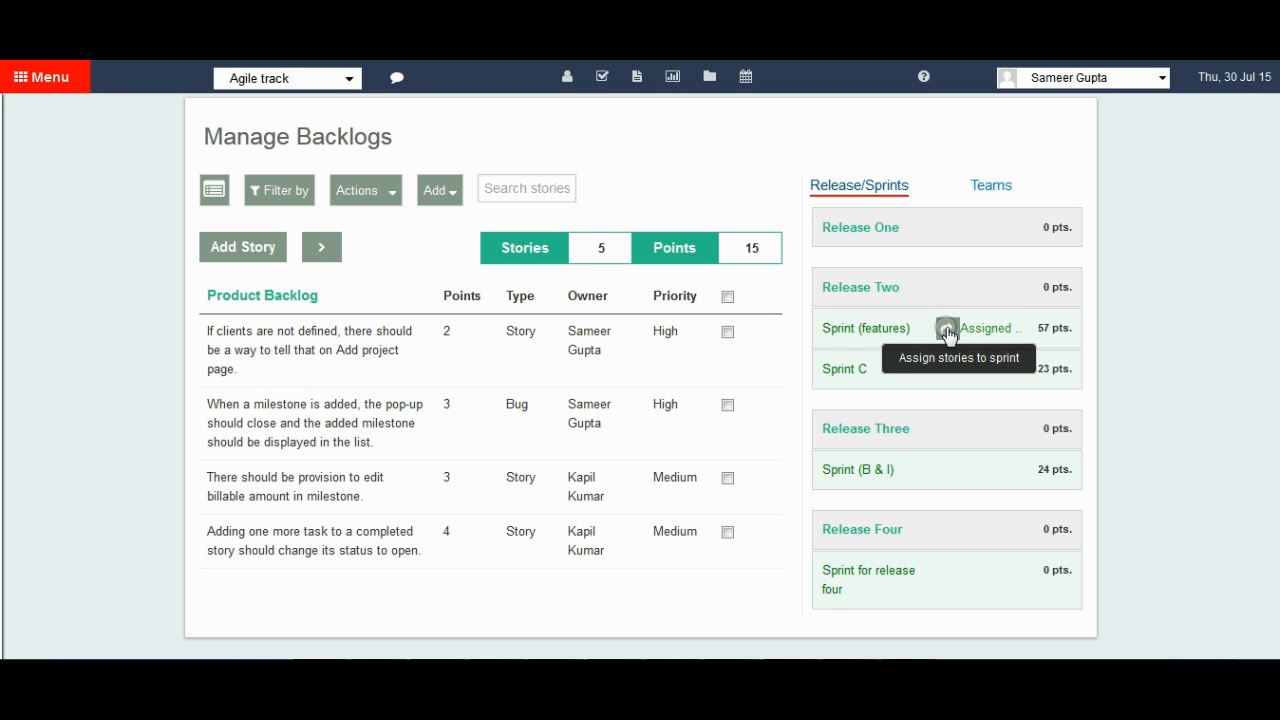
Open the story list of Sprint (features) and look through it for Story B.
click(855, 332)
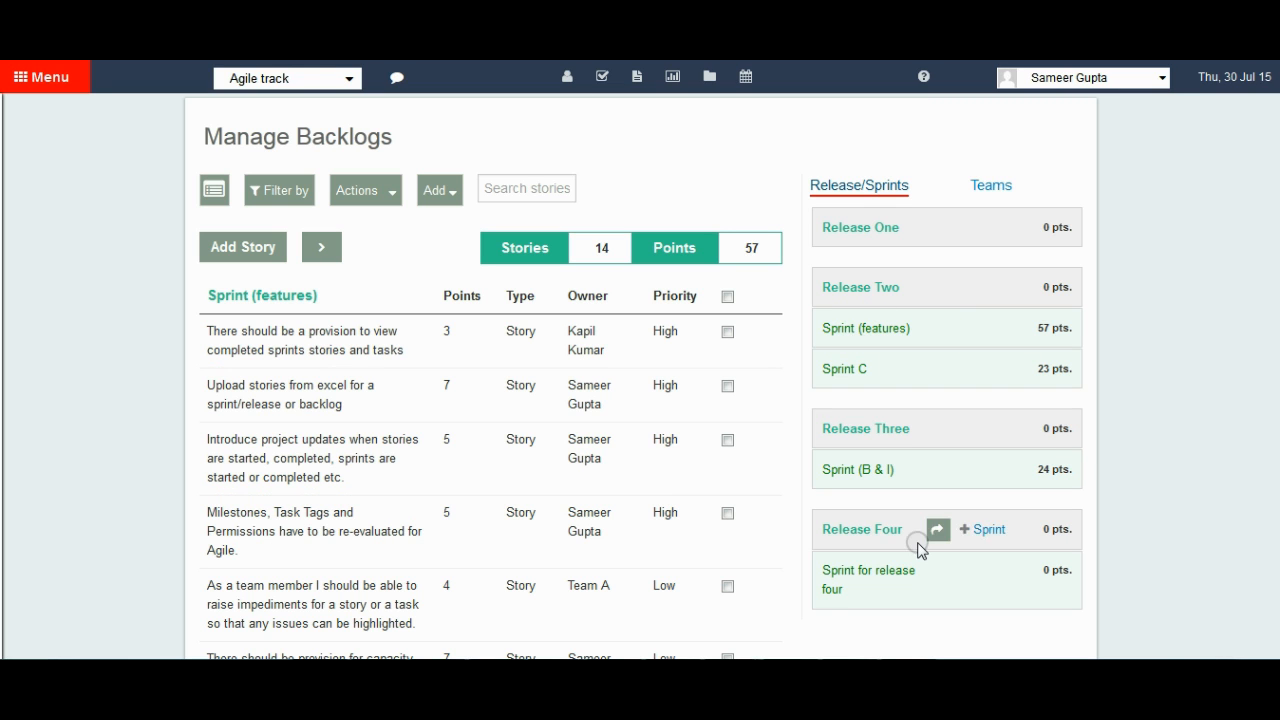
scroll(640, 380, down, 5)
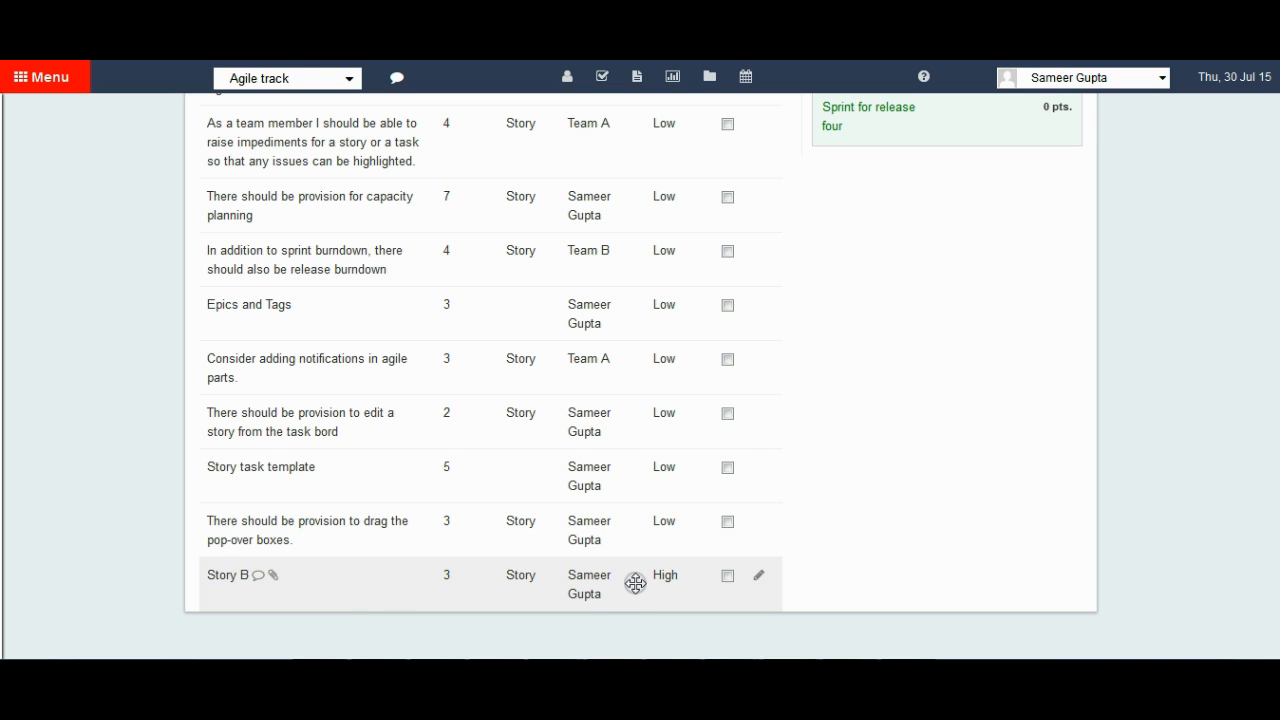
scroll(1278, 184, up, 5)
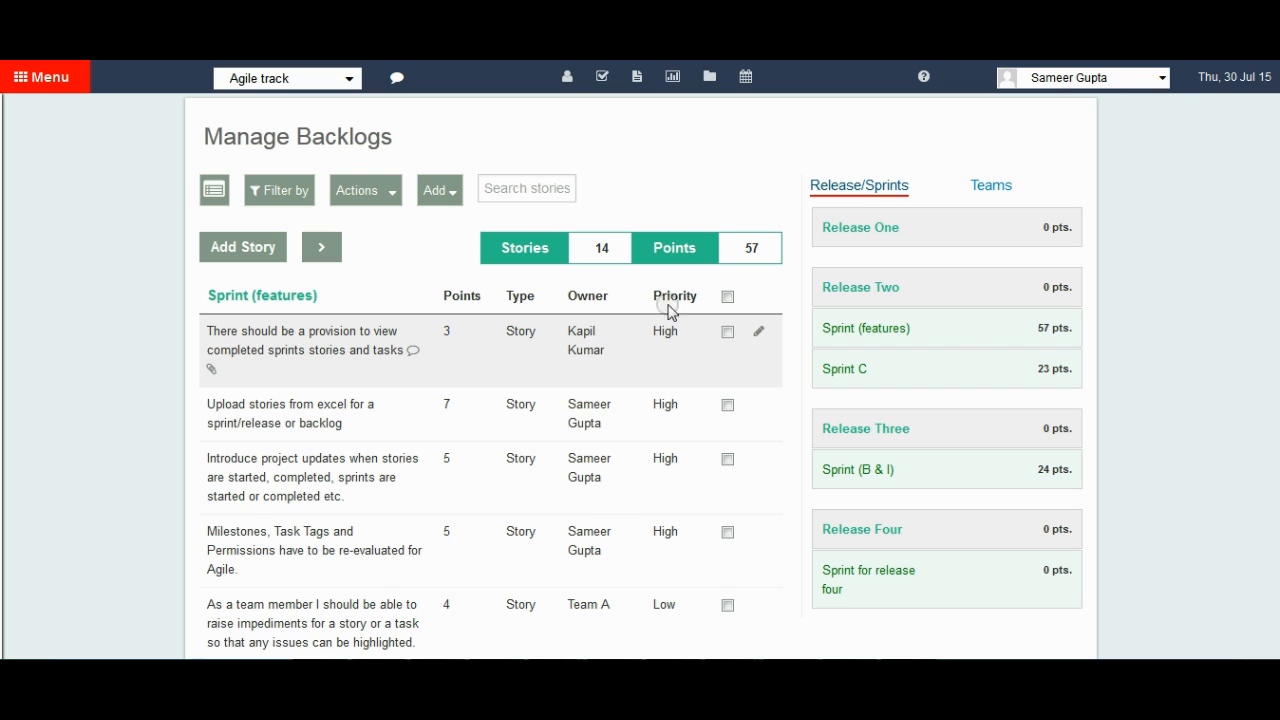
Assign the project updates, Milestones/Task Tags/Permissions and raise impediments stories of Sprint (features) to Team A.
click(991, 186)
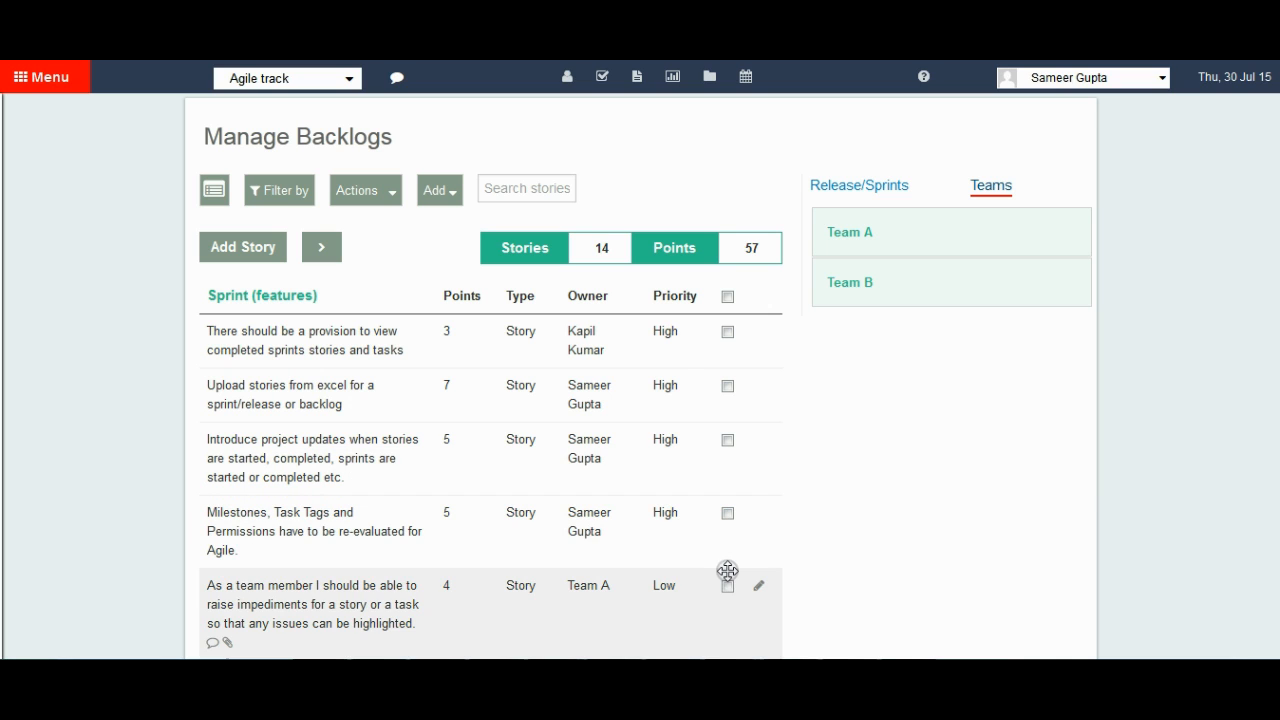
click(727, 513)
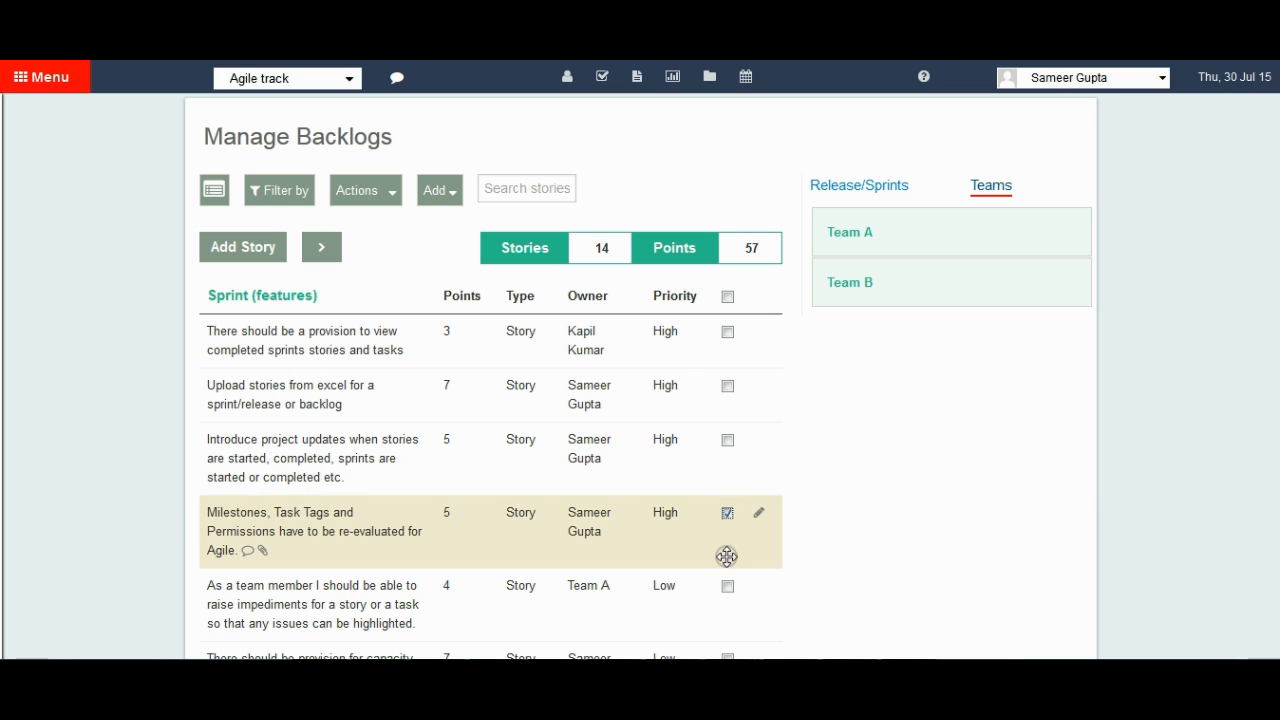
click(728, 588)
click(727, 442)
mouse_move(954, 248)
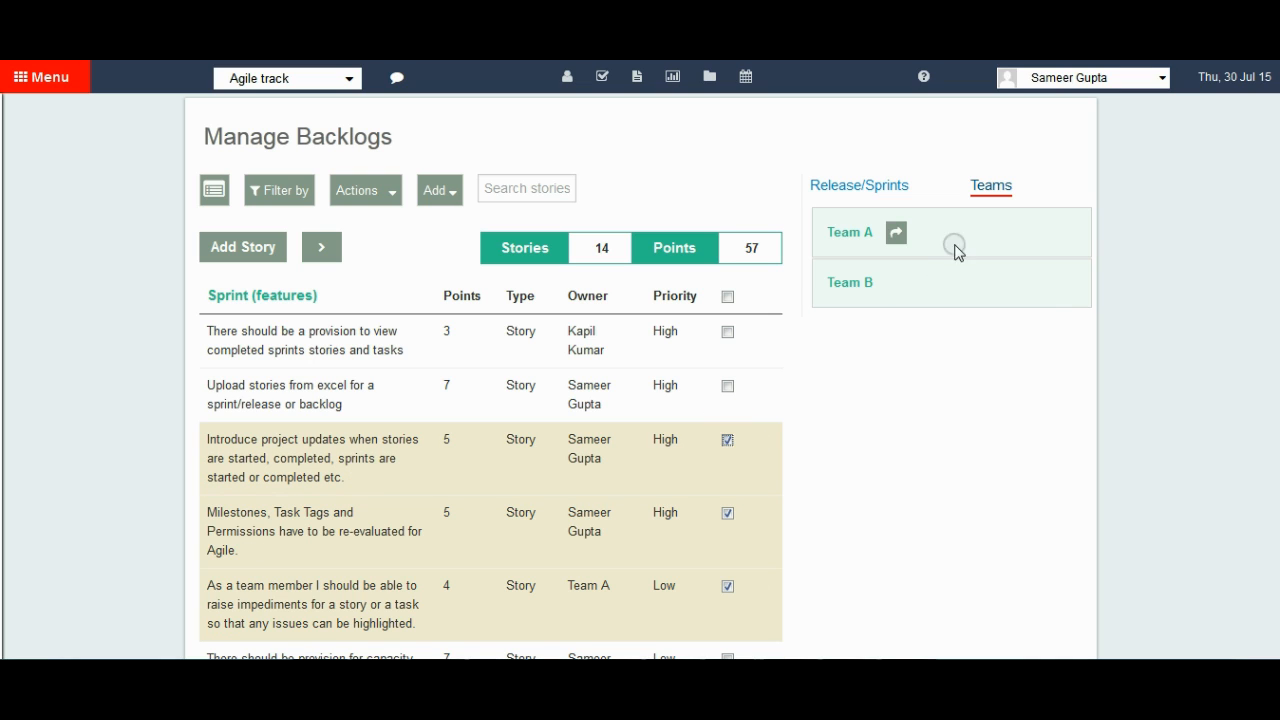
click(896, 233)
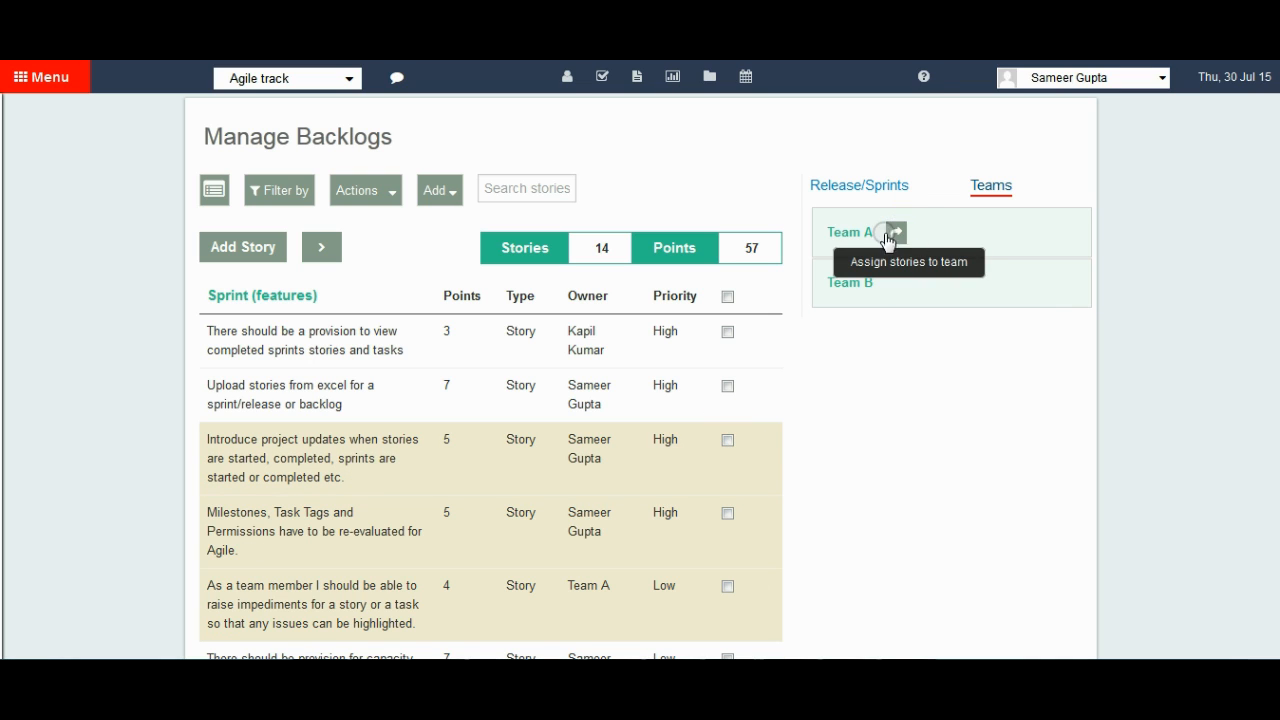
Return to the releases and sprints and reload Sprint (features) to check the story owners.
mouse_move(817, 251)
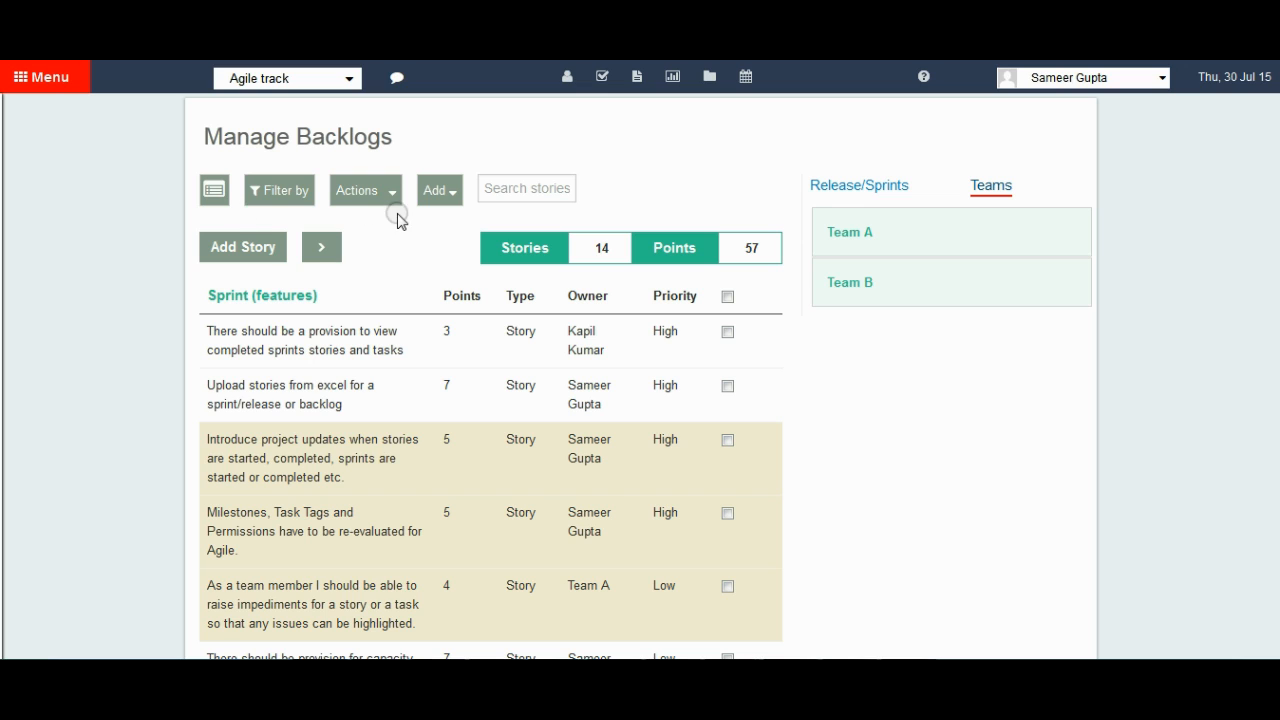
mouse_move(881, 236)
click(855, 185)
mouse_move(880, 468)
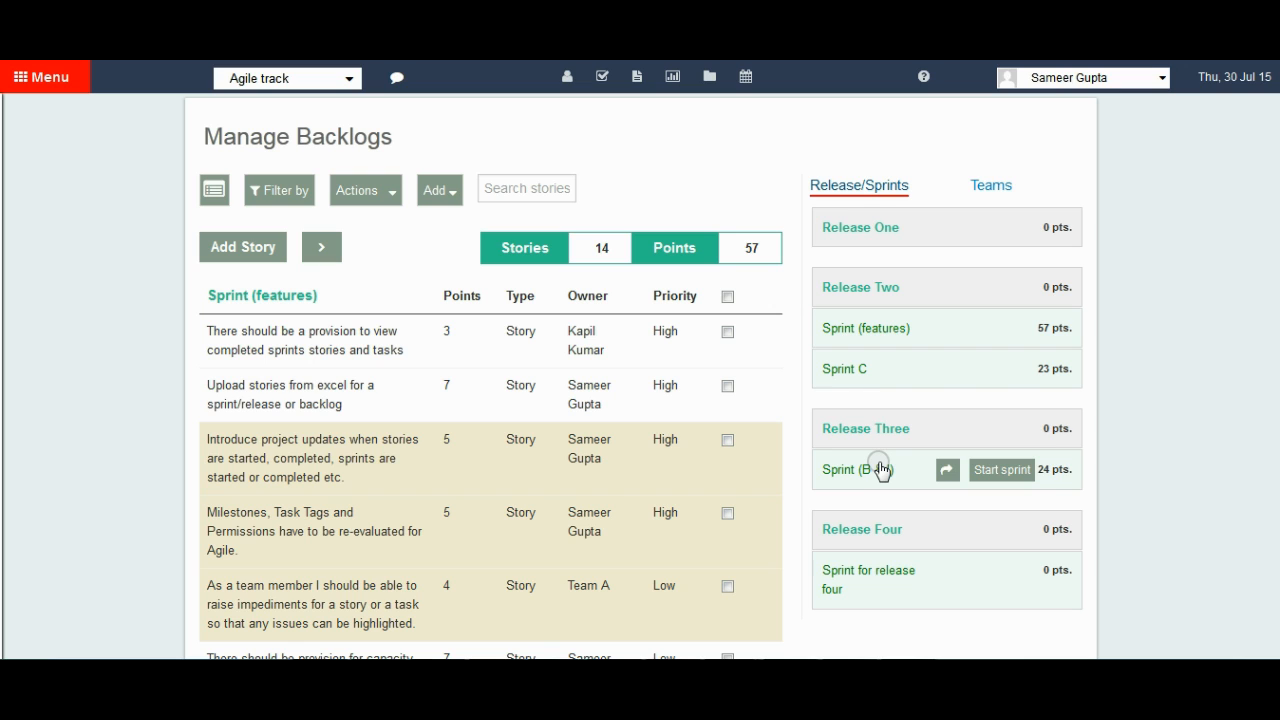
click(868, 330)
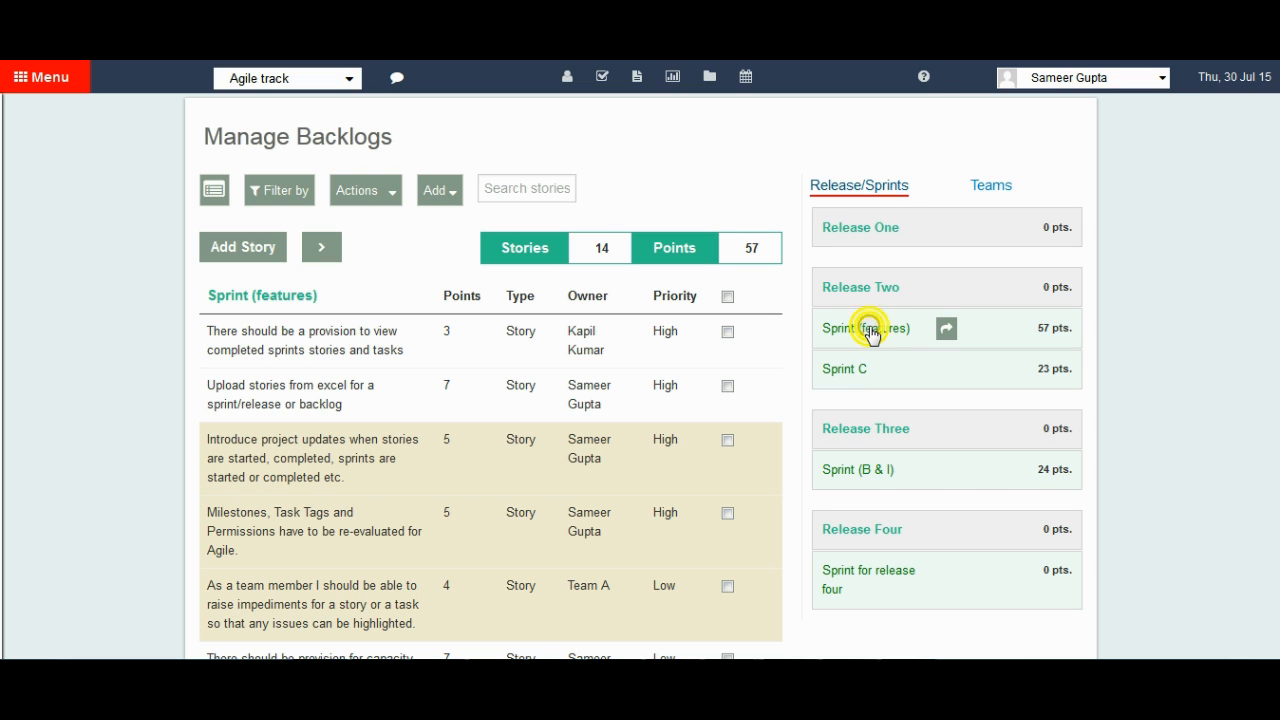